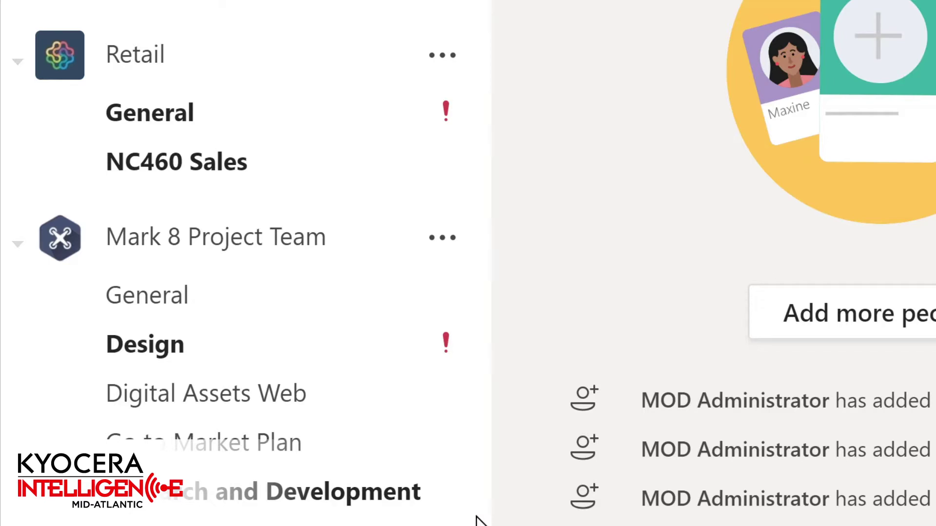
# Open the Monthly Reports channel of the Sales and Marketing team.
pyautogui.scroll(-3, 477, 521)
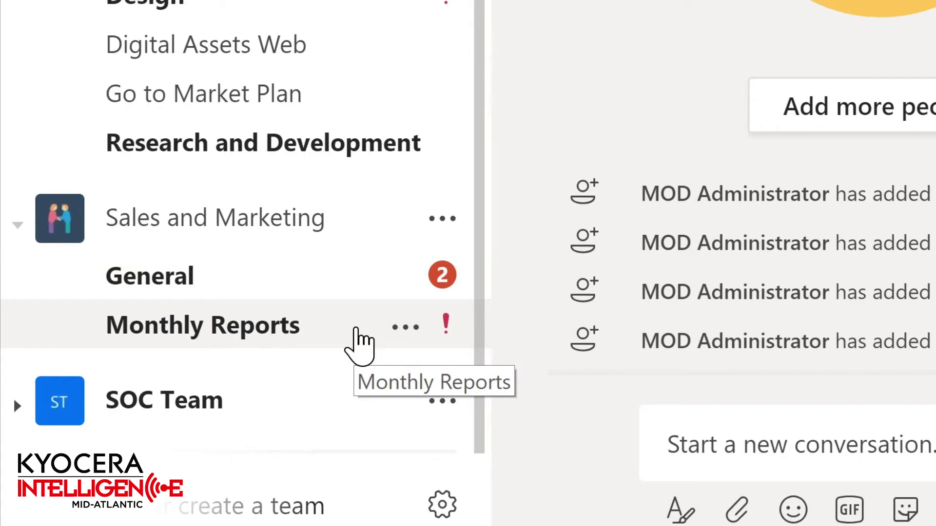
pyautogui.click(359, 342)
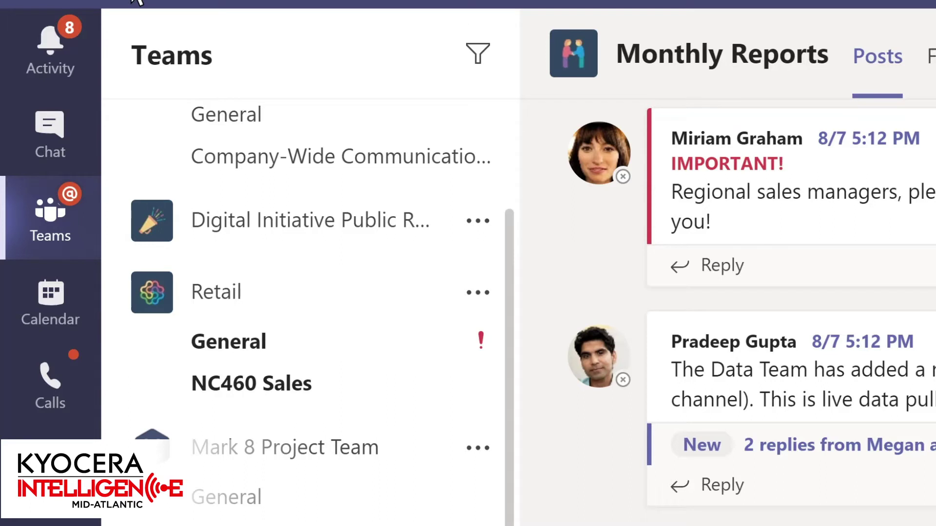
# Open the activity feed and filter it by "marketing".
pyautogui.click(70, 65)
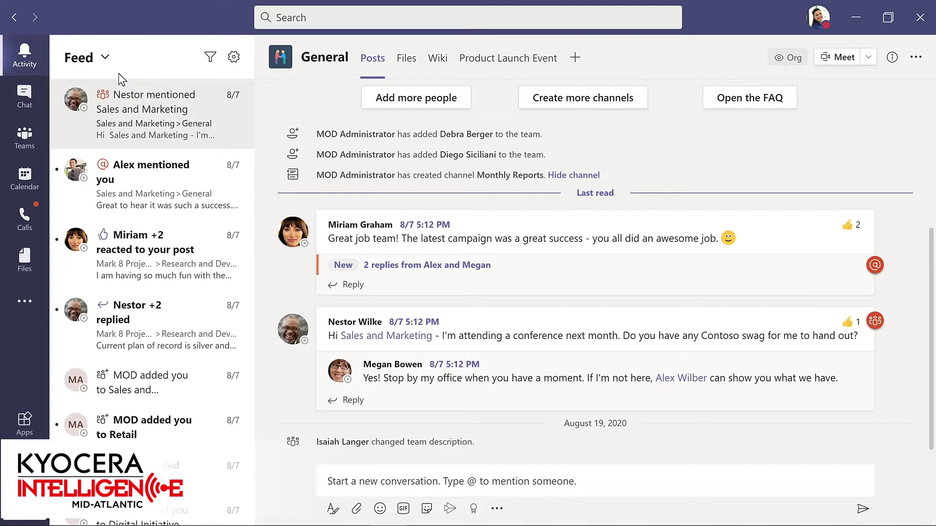
pyautogui.click(211, 59)
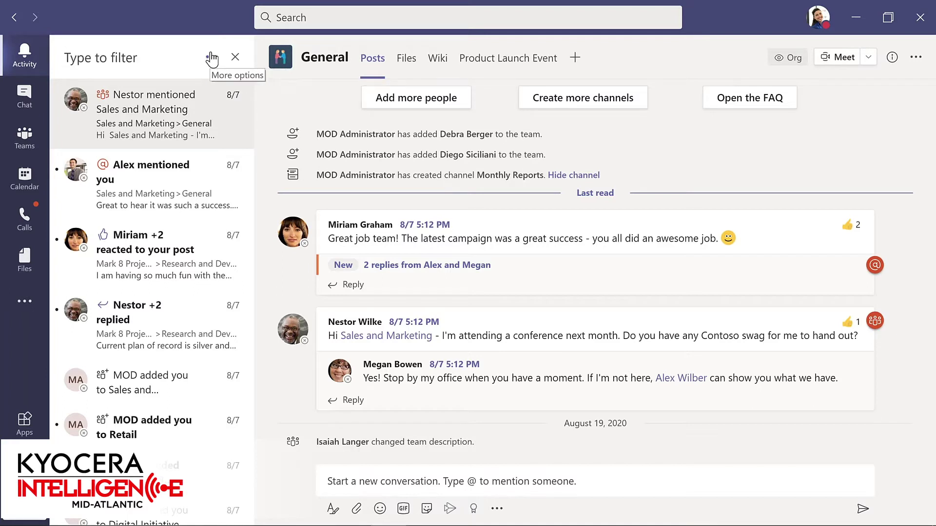
pyautogui.write('ma')
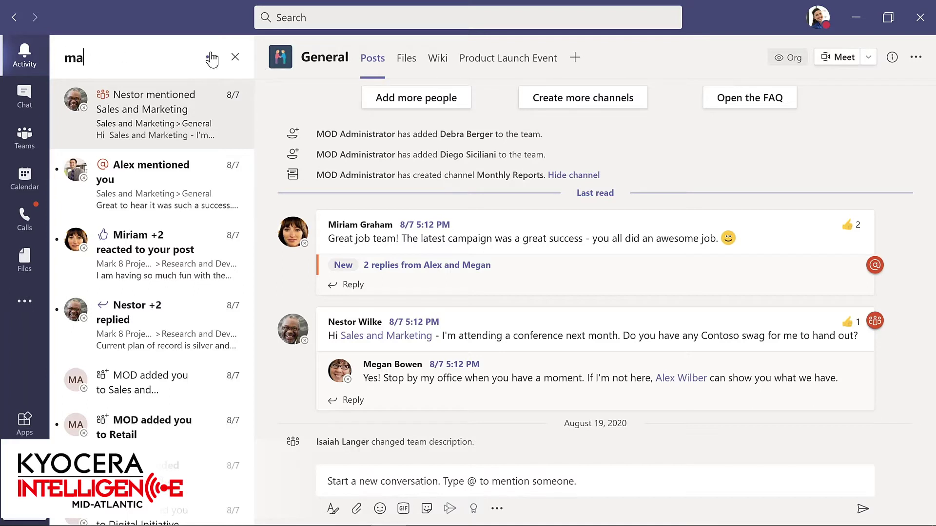
pyautogui.write('rketing')
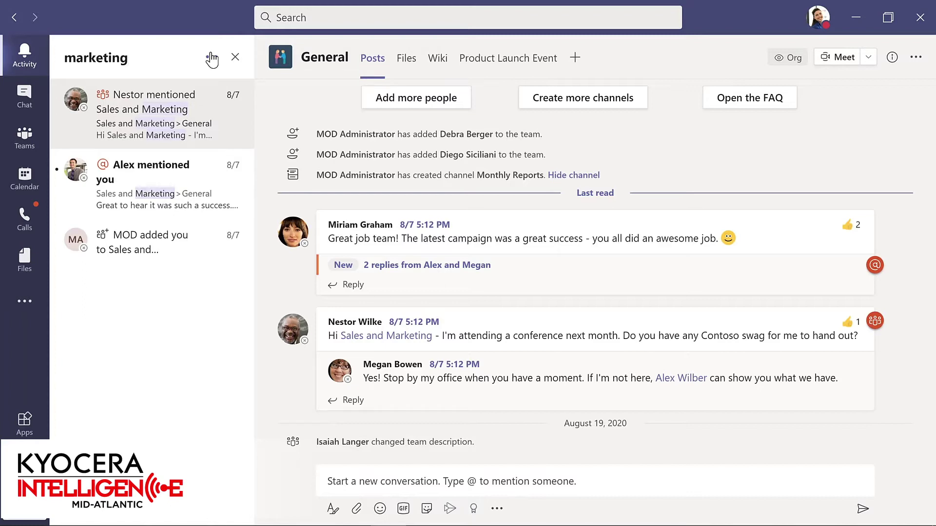
# Look through the Chat, Calendar, Calls, Files and Apps areas and the account options.
pyautogui.click(38, 101)
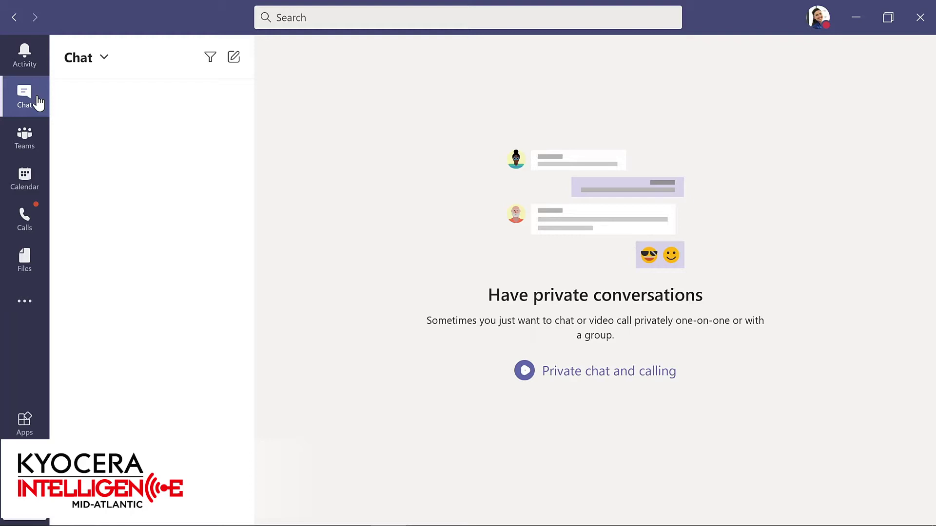
pyautogui.click(44, 180)
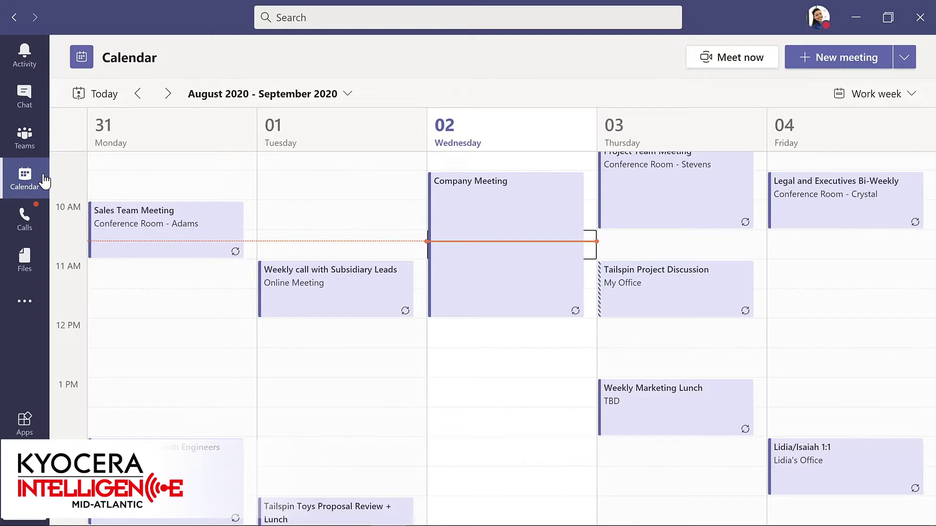
pyautogui.click(27, 219)
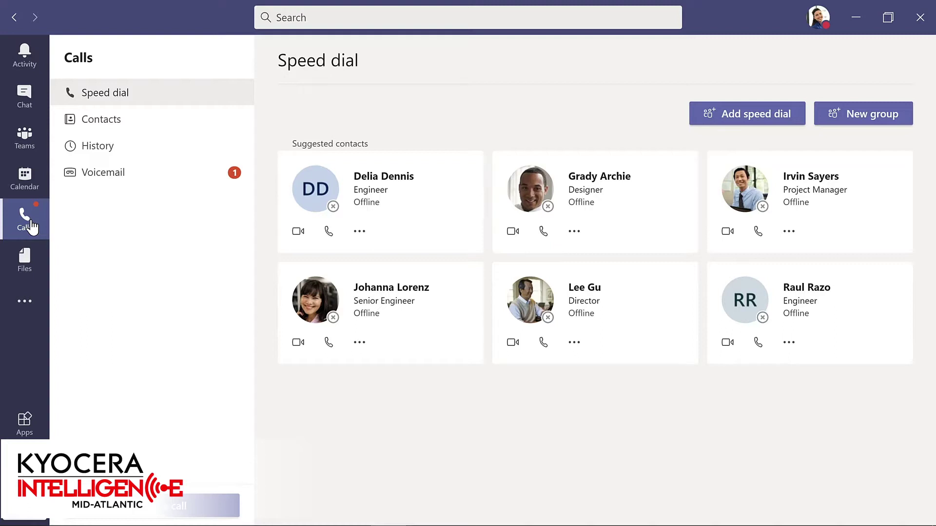
pyautogui.click(25, 261)
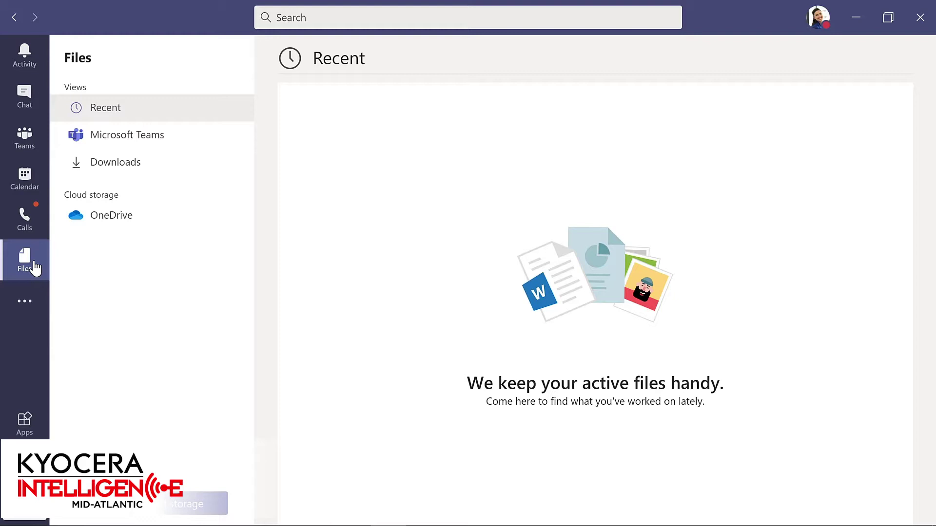
pyautogui.click(25, 423)
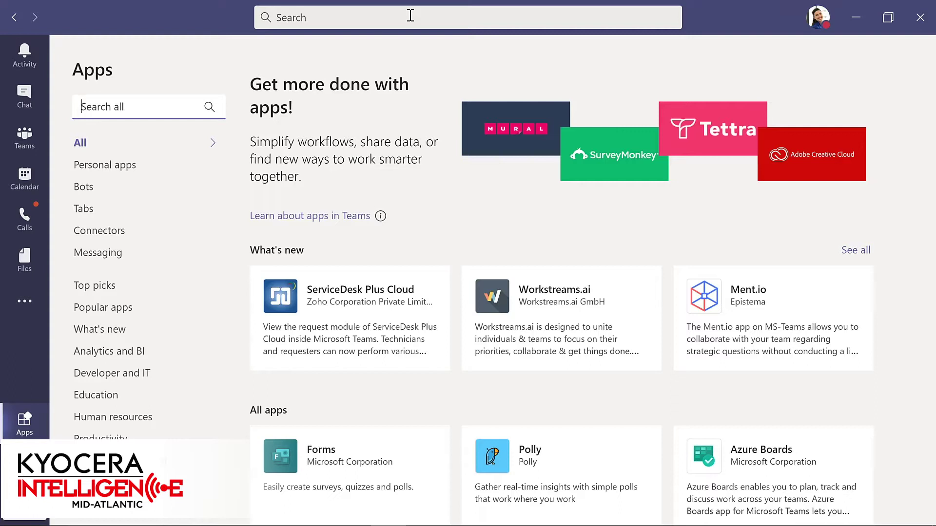
pyautogui.click(817, 25)
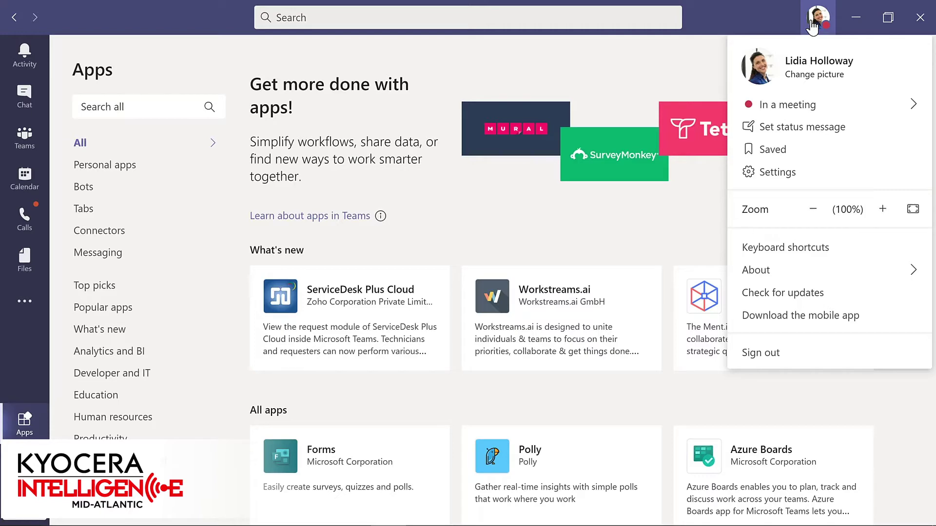
# Start creating a new team from scratch and make it private.
pyautogui.click(39, 144)
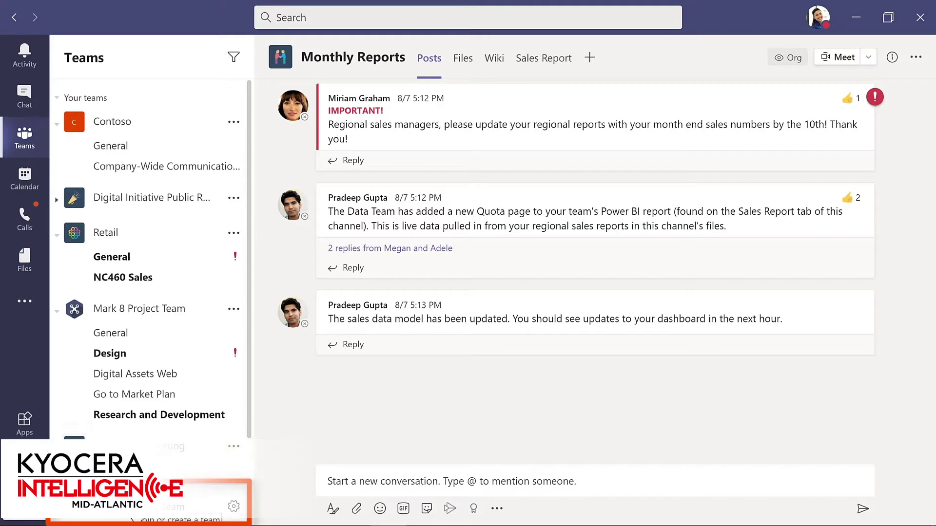
pyautogui.click(180, 520)
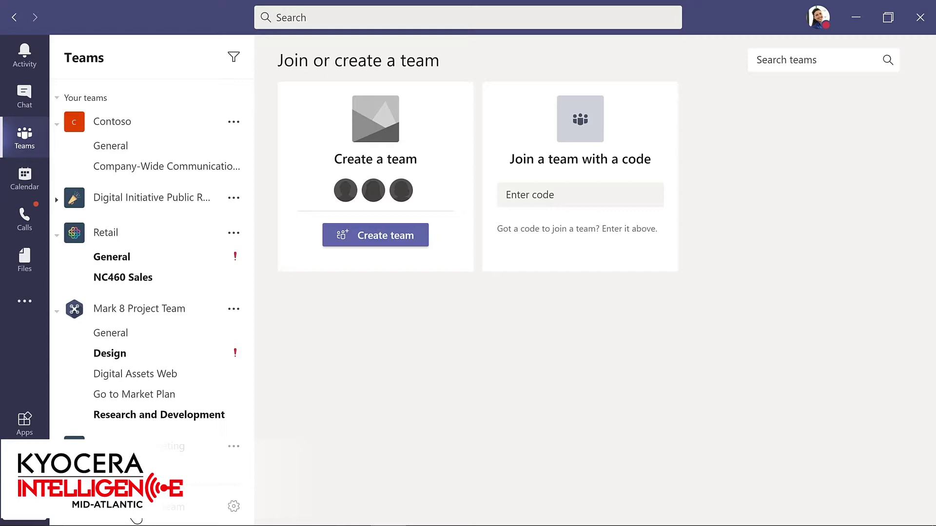
pyautogui.click(381, 235)
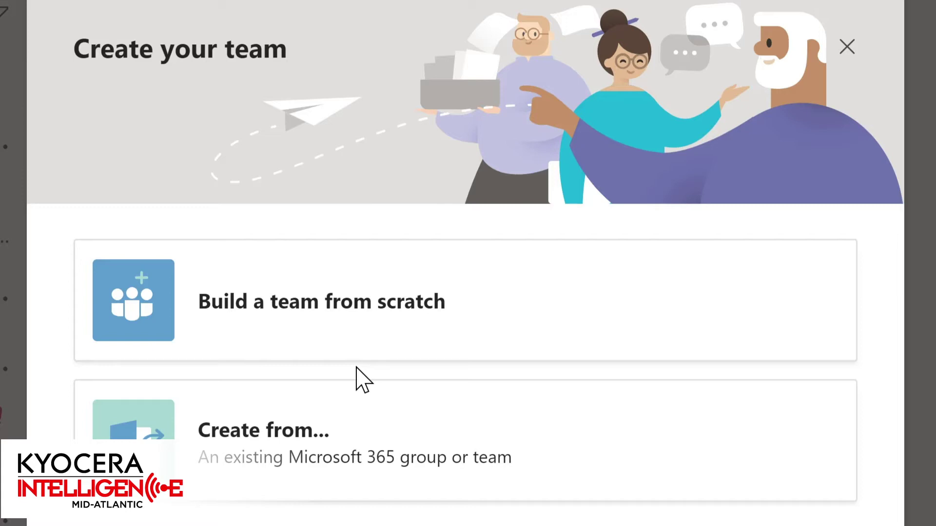
pyautogui.click(401, 309)
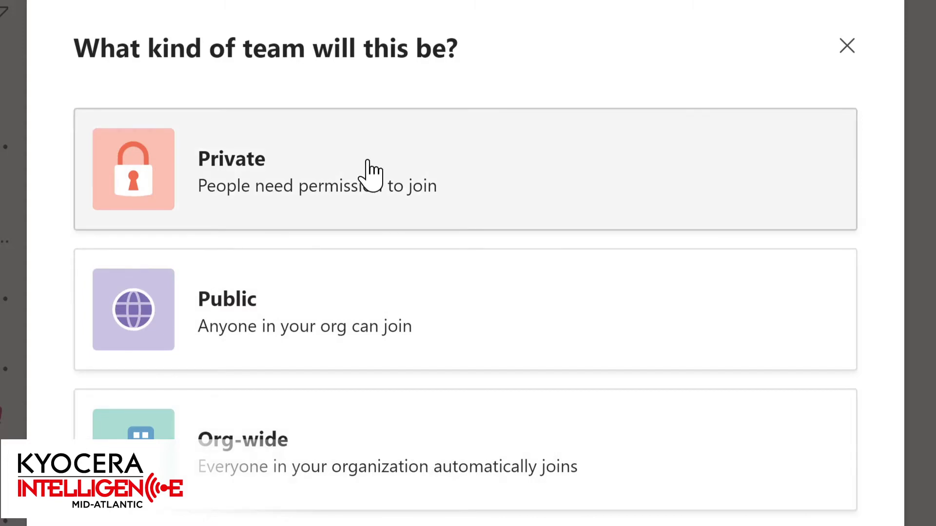
pyautogui.click(369, 168)
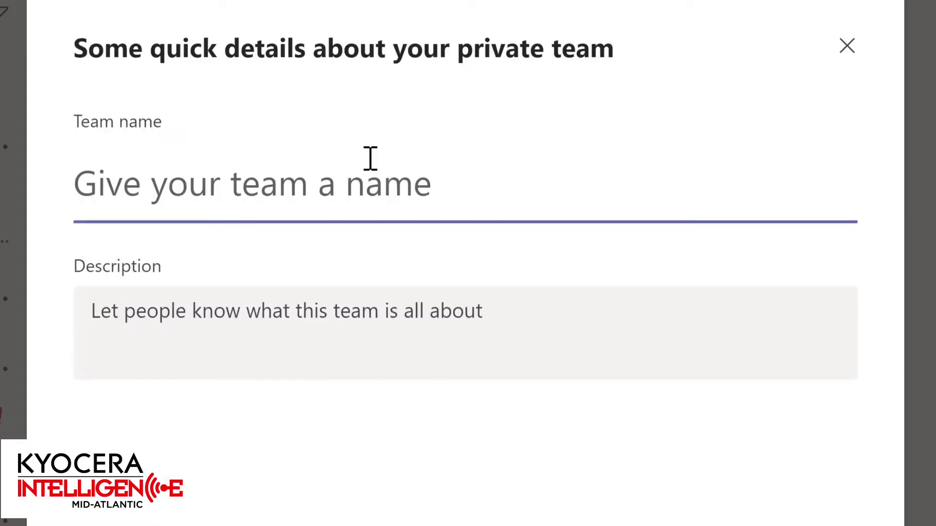
# Name the team "Evergreen Project Team" and describe it as "Planning and development of Contoso learning management system".
pyautogui.write('Evergre')
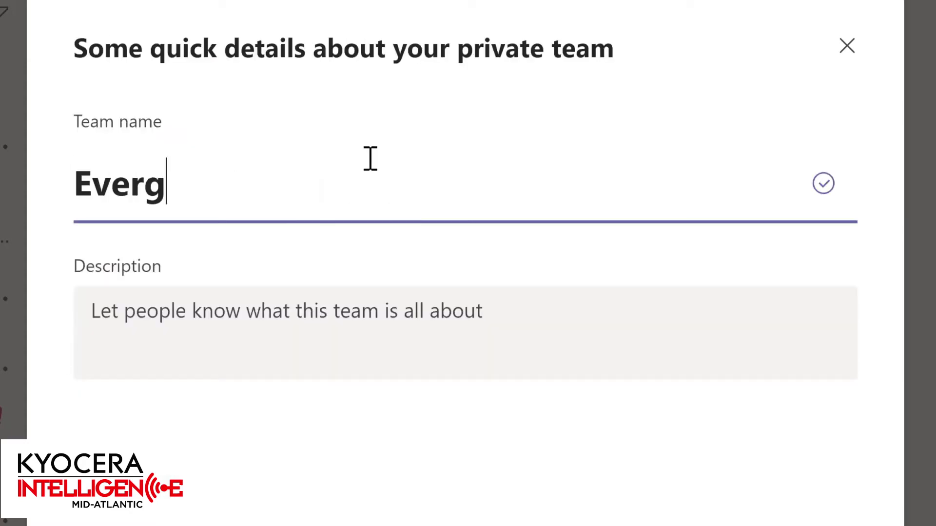
pyautogui.write('en')
pyautogui.write('Project Team')
pyautogui.press('Tab')
pyautogui.write('Planning and development of Contoso learning management system')
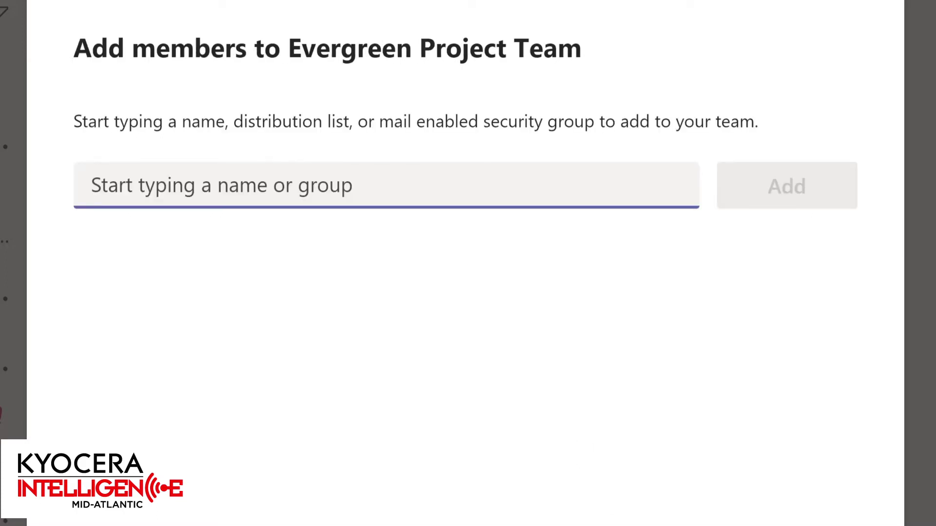
# Add the planner, project manager, IT admin and HR manager to Evergreen Project Team as members and finish the setup.
pyautogui.write('Lynn')
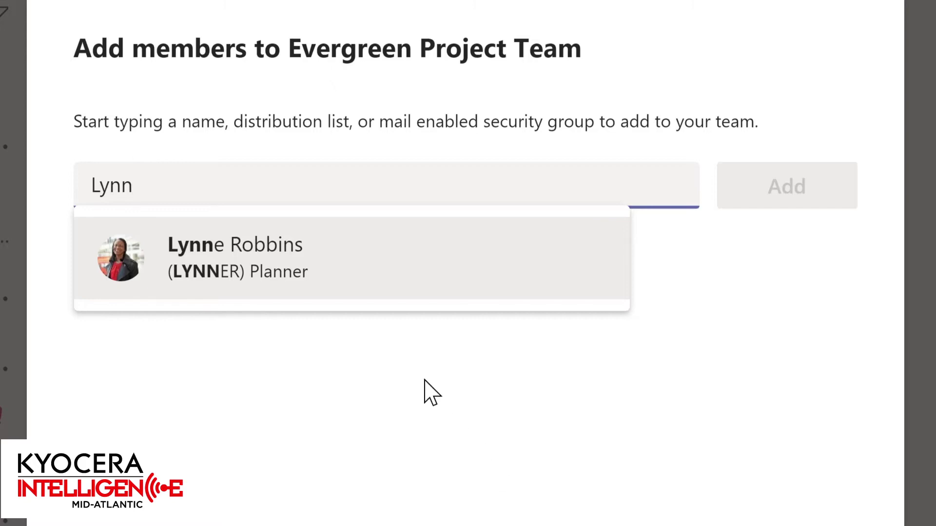
pyautogui.click(277, 267)
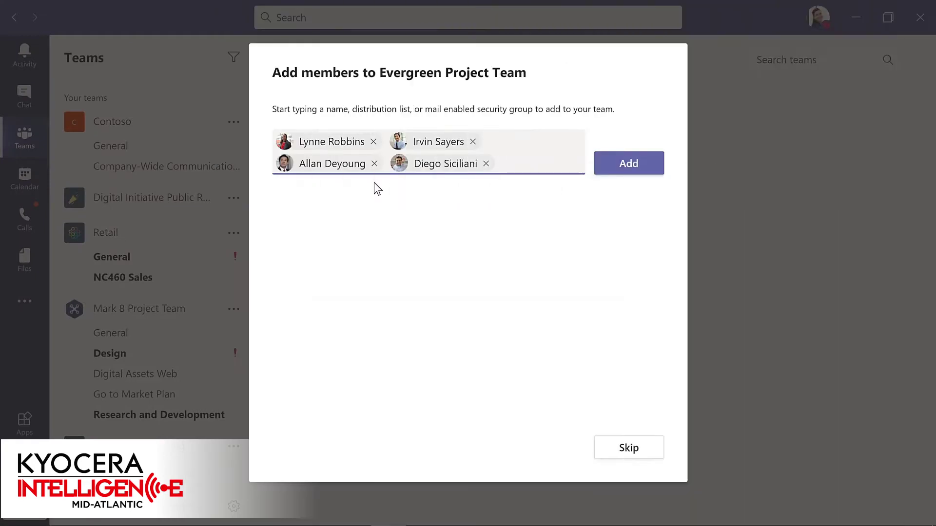
pyautogui.click(631, 171)
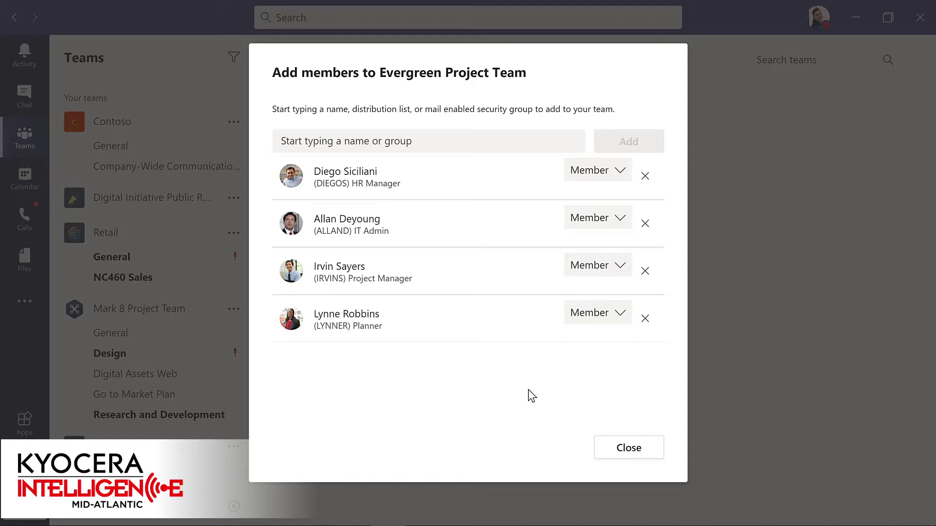
pyautogui.click(628, 448)
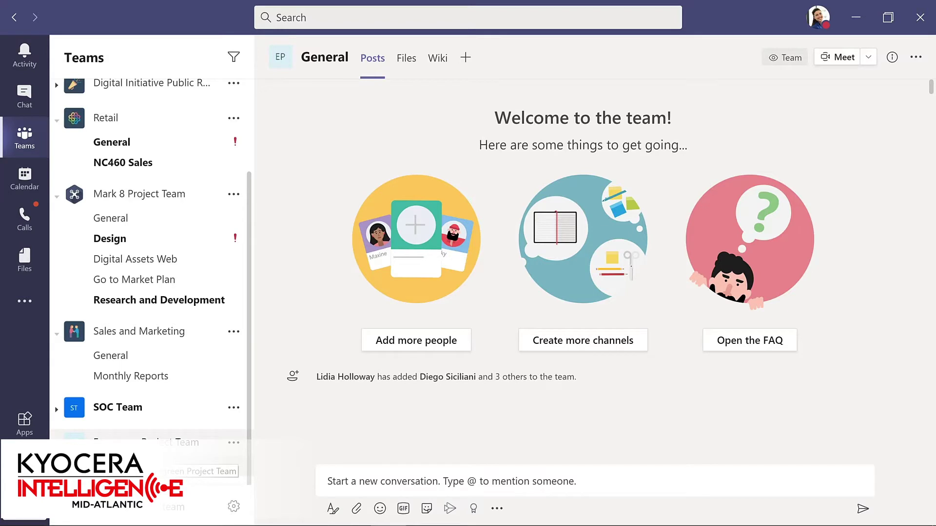
# Move Evergreen Project Team directly above Sales and Marketing in the list of teams.
pyautogui.moveTo(149, 436); pyautogui.dragTo(147, 247)
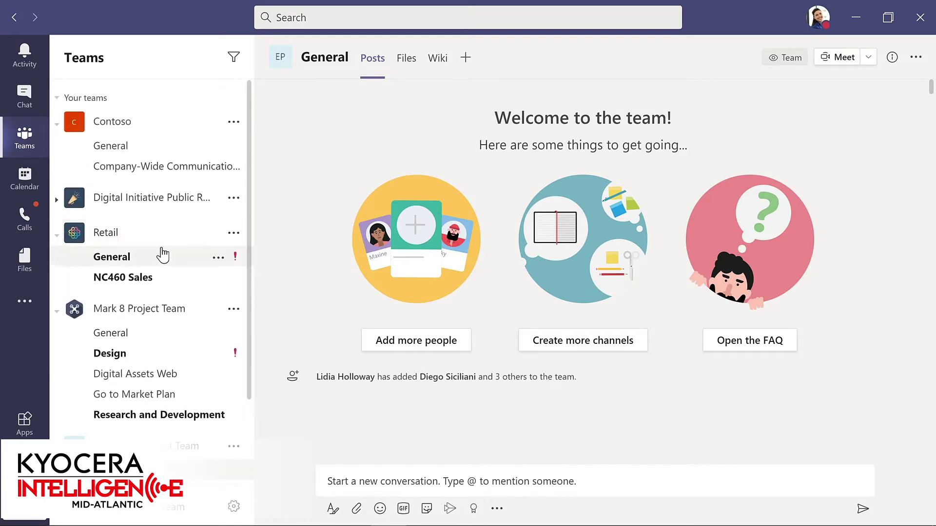
pyautogui.scroll(-2, 249, 460)
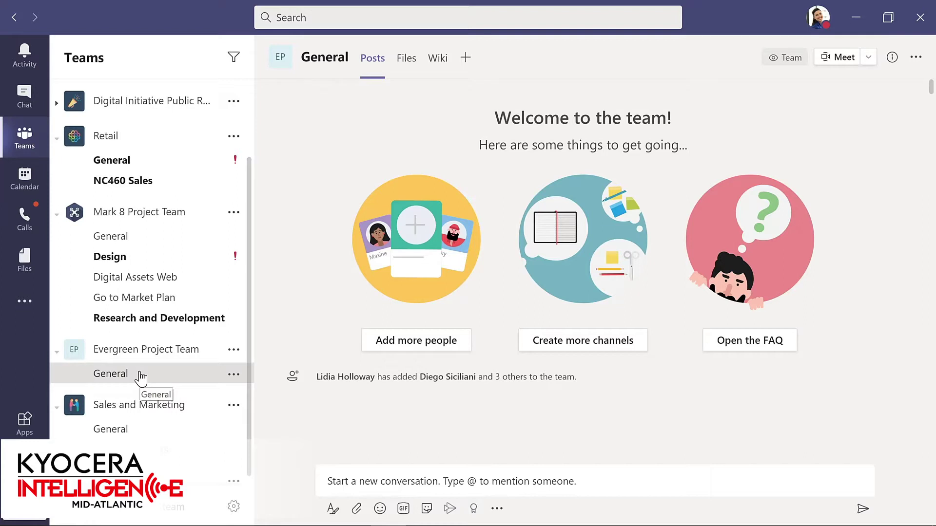
# Post "I'm excited to start planning our new LMS!" with a smile emoji in Evergreen Project Team's General channel.
pyautogui.click(327, 482)
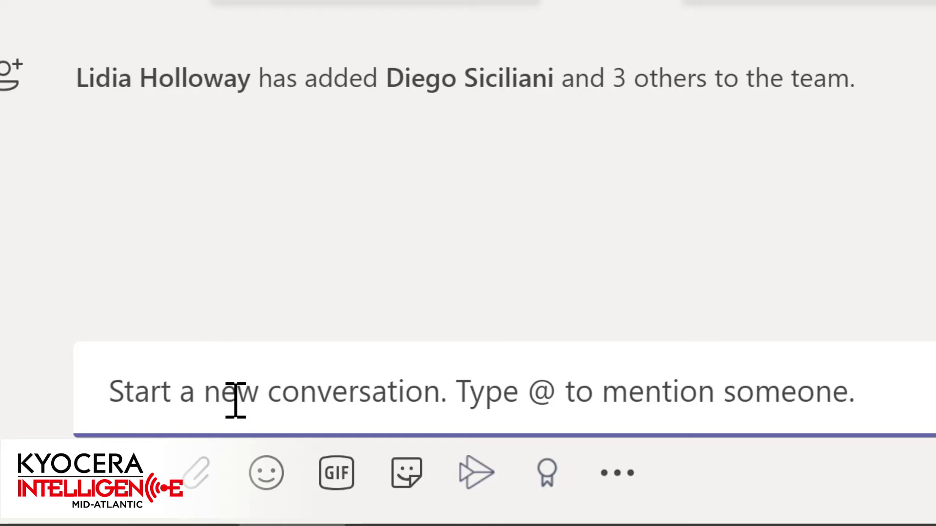
pyautogui.write("I'm excited to start planning our new LMS!")
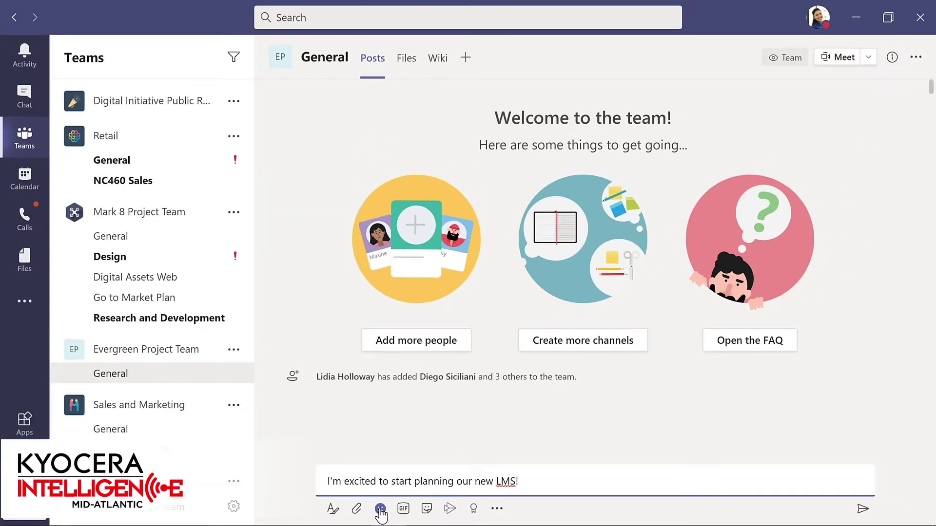
pyautogui.click(380, 509)
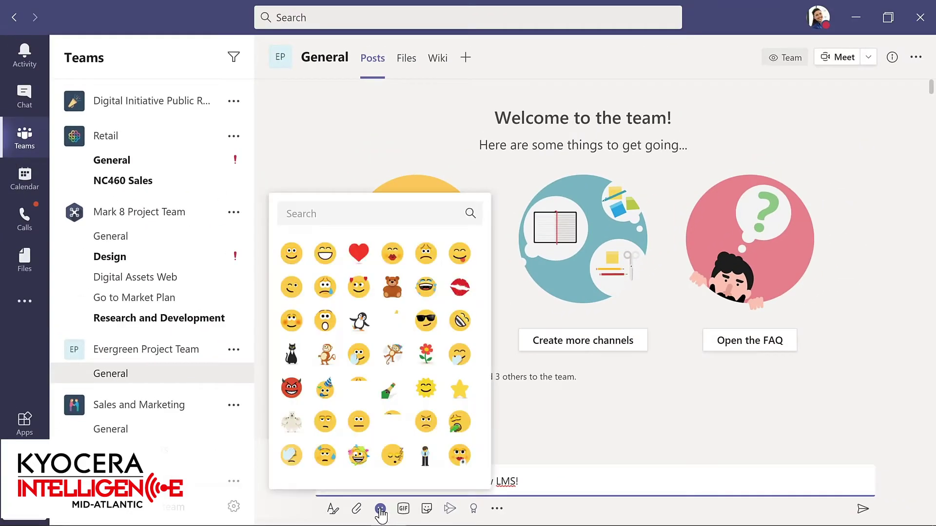
pyautogui.click(289, 254)
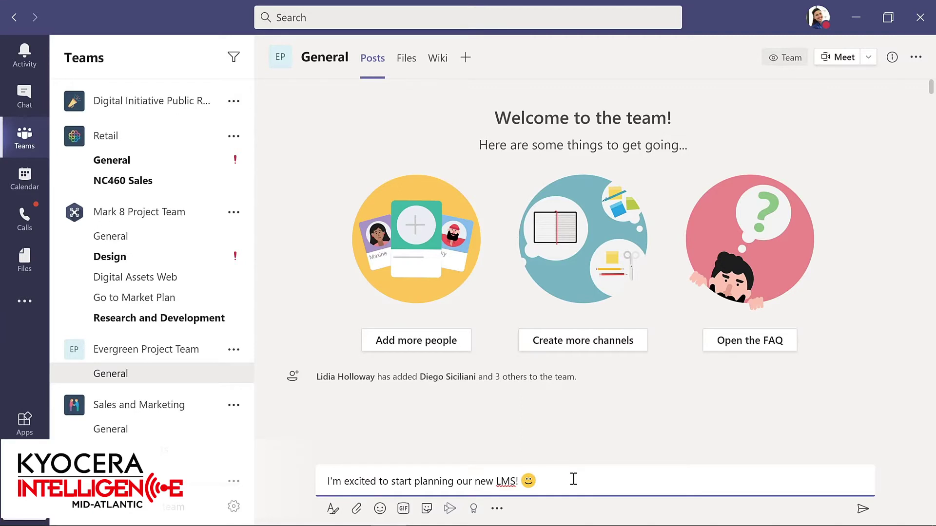
pyautogui.click(861, 510)
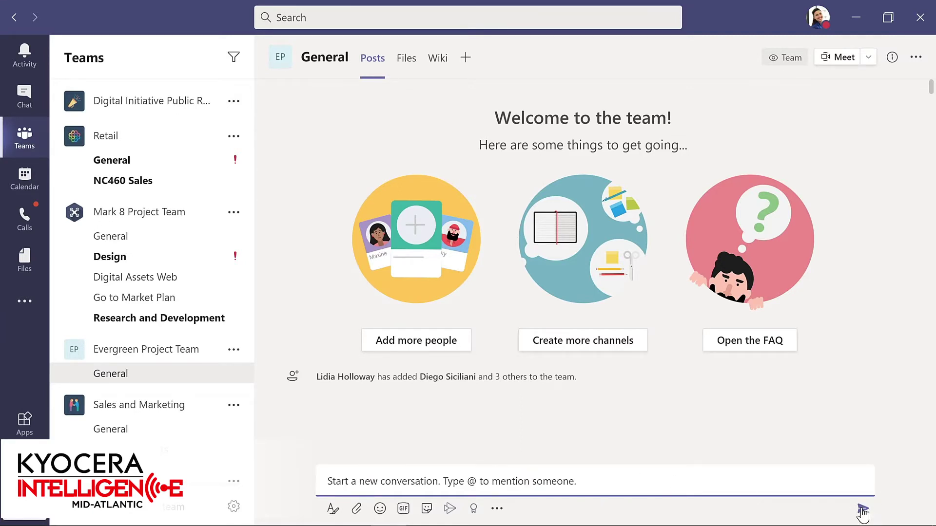
pyautogui.click(287, 462)
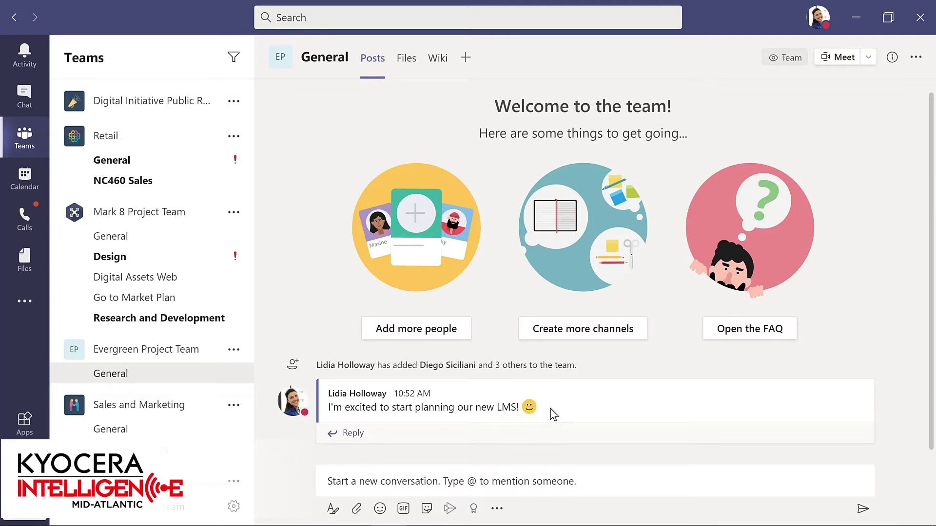
# Edit the posted LMS message in the General channel so it begins with a mention of Evergreen Project Team followed by a comma.
pyautogui.moveTo(553, 413)
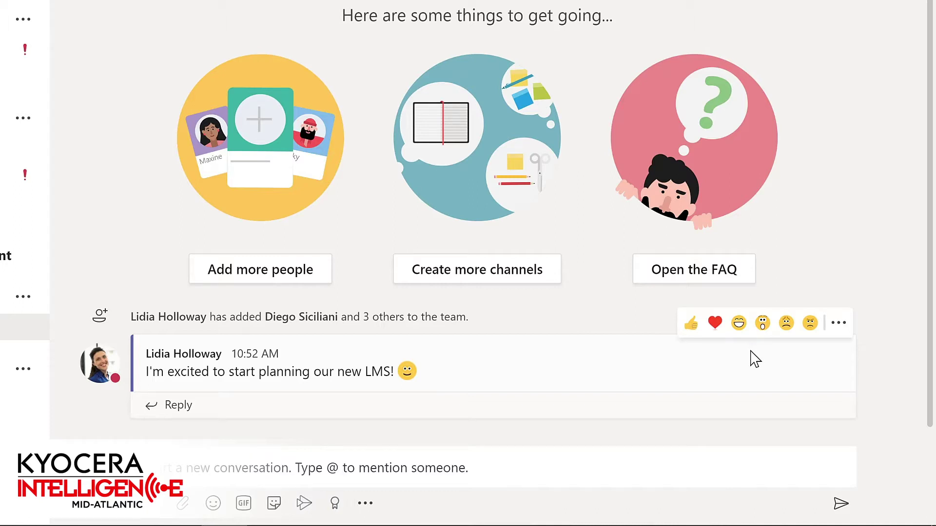
pyautogui.click(840, 326)
pyautogui.moveTo(842, 330)
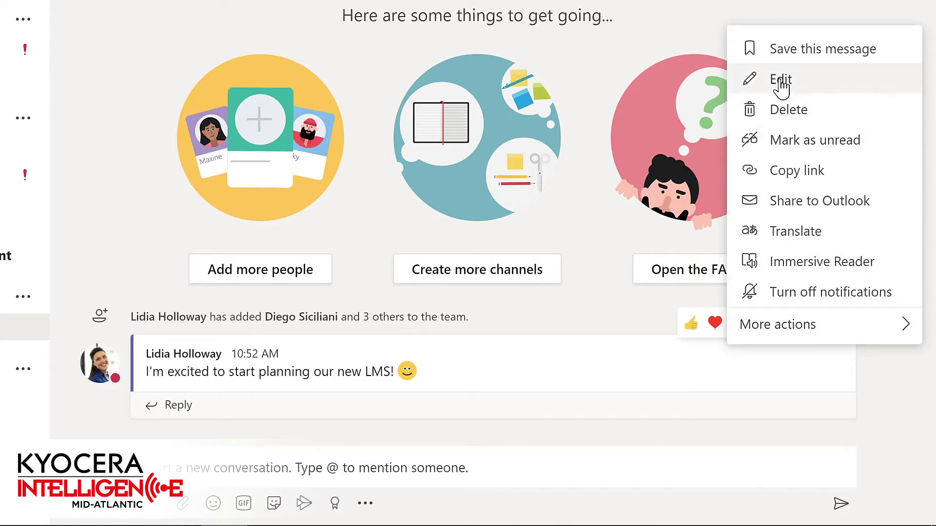
pyautogui.click(780, 80)
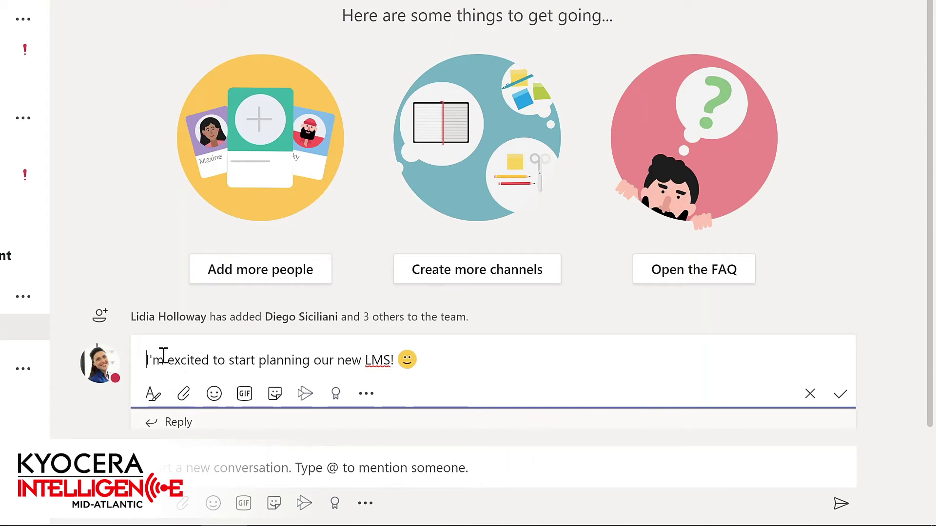
pyautogui.write('@')
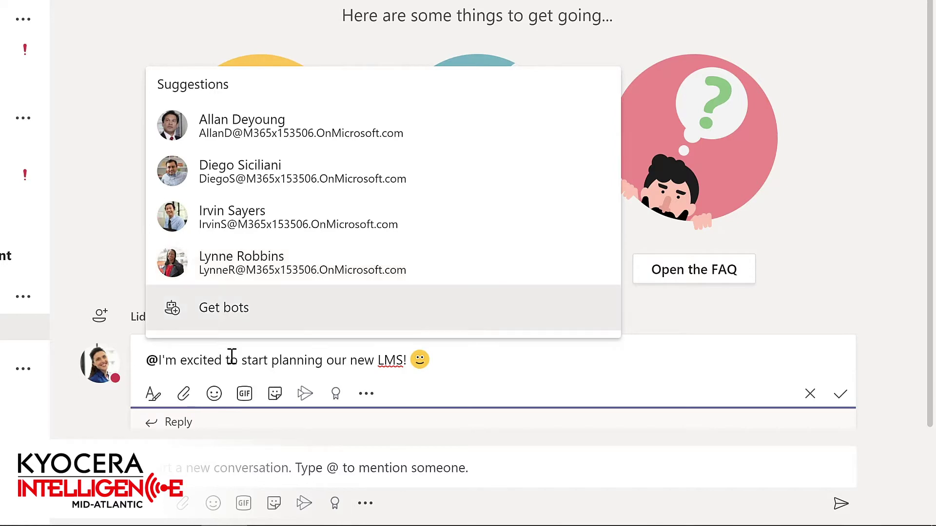
pyautogui.write('team')
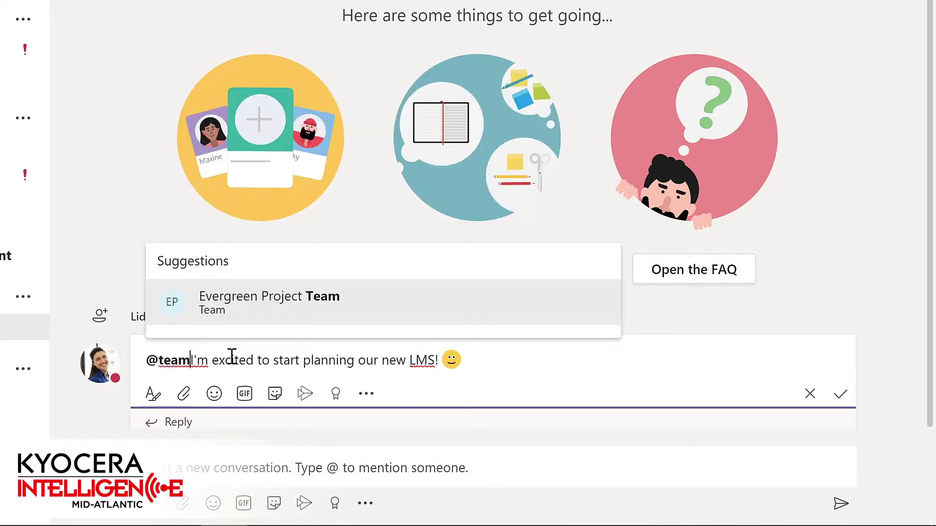
pyautogui.click(257, 309)
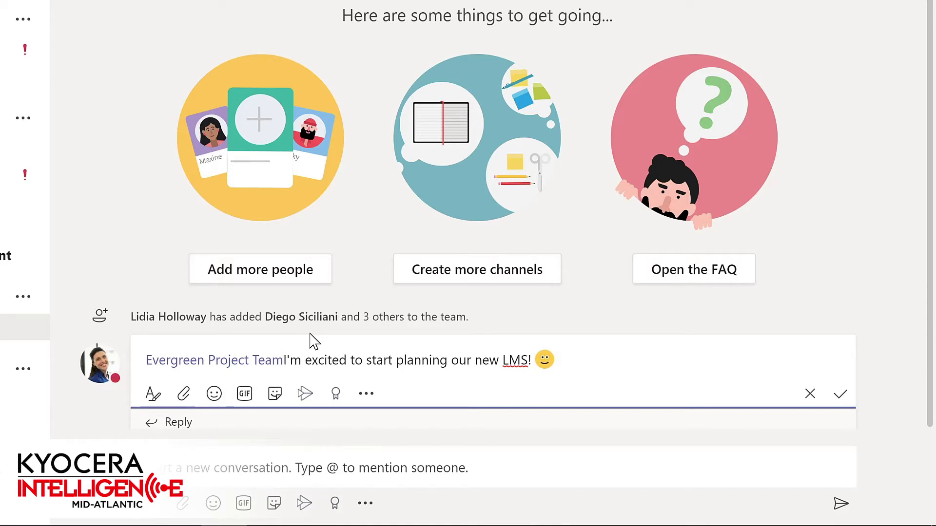
pyautogui.write(',')
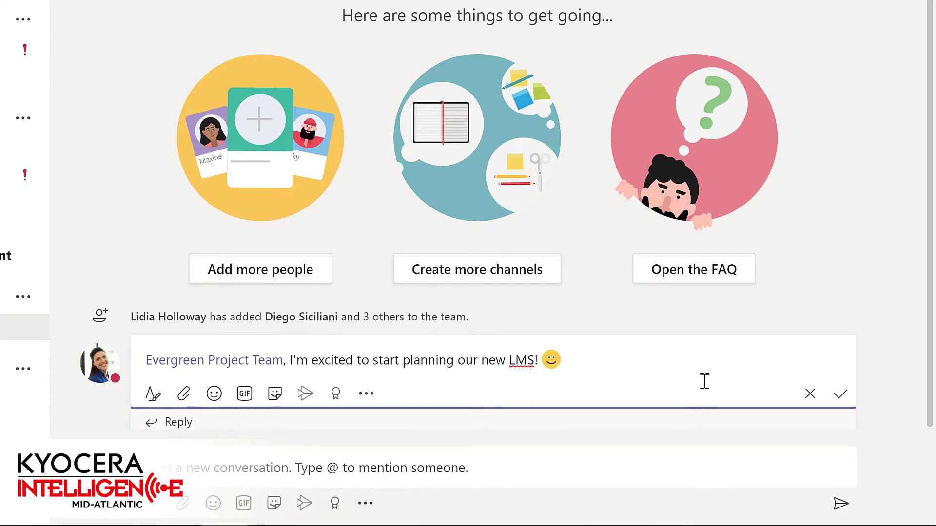
pyautogui.click(841, 394)
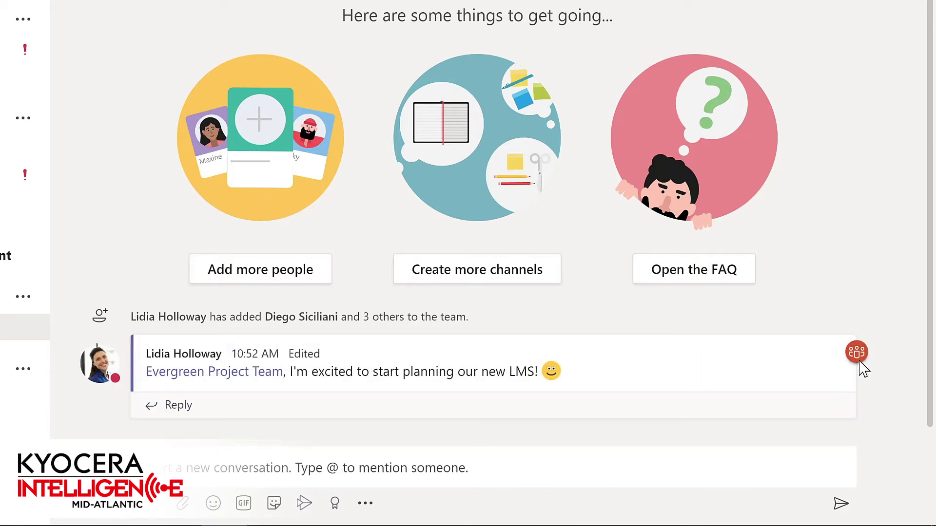
pyautogui.moveTo(859, 361)
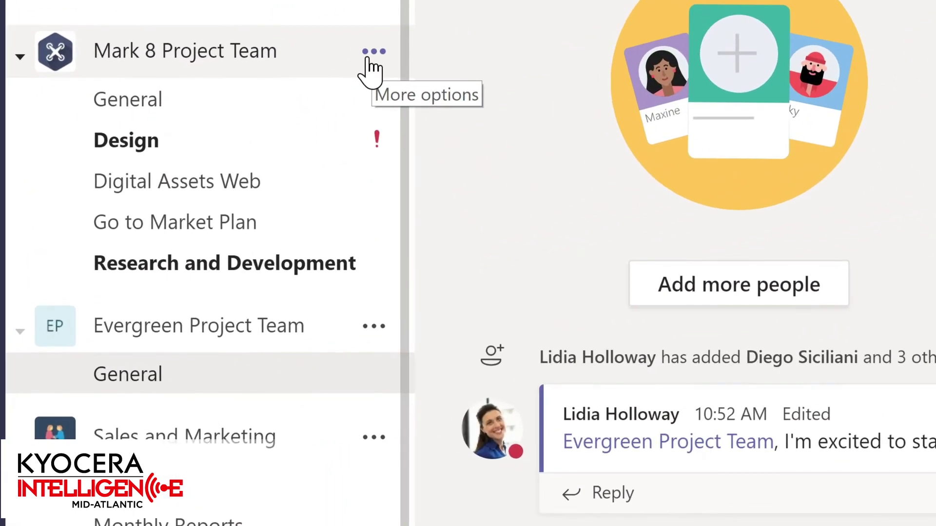
# Review Mark 8 Project Team's management details: its owners, members and guests, channels, and analytics.
pyautogui.click(372, 52)
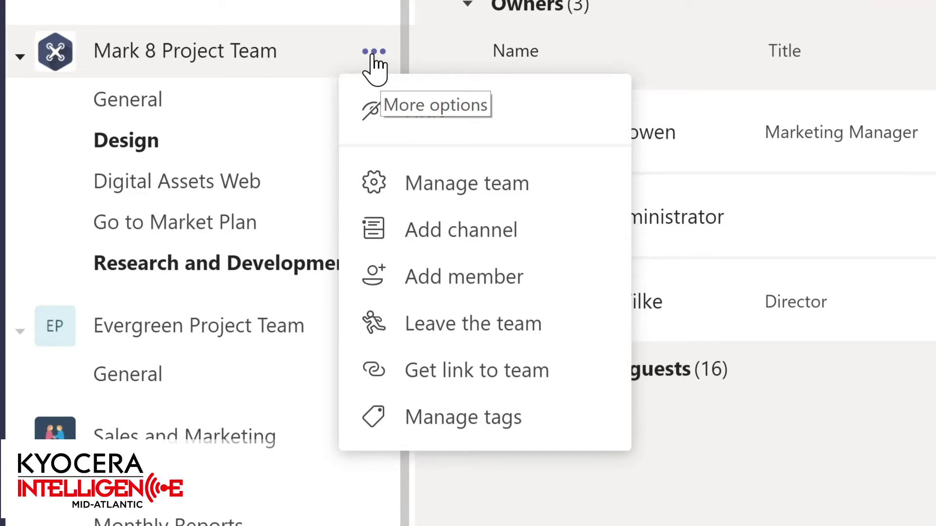
pyautogui.click(456, 195)
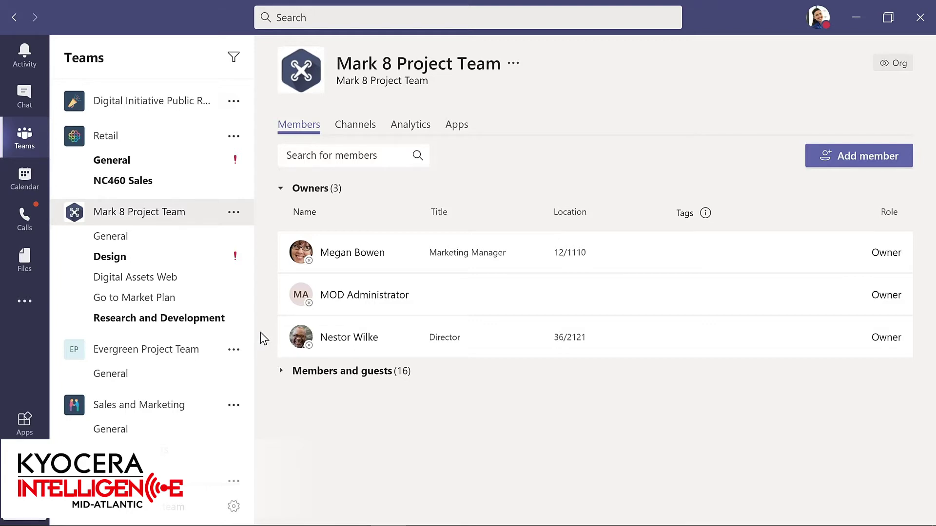
pyautogui.click(317, 377)
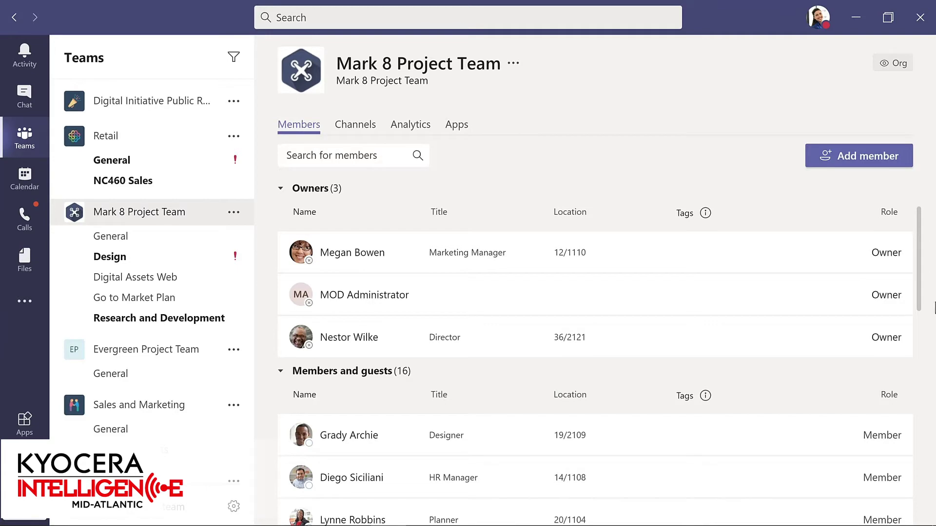
pyautogui.moveTo(921, 294); pyautogui.dragTo(928, 505)
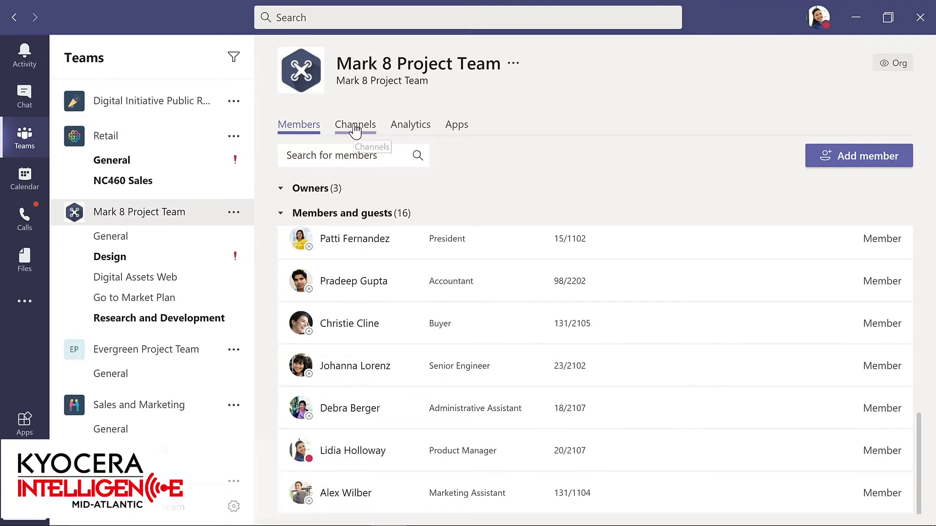
pyautogui.click(355, 125)
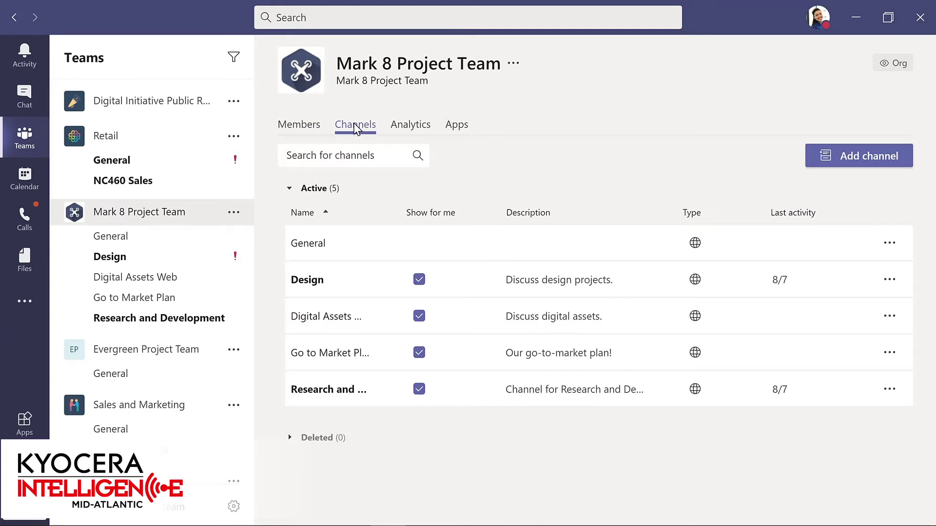
pyautogui.click(410, 130)
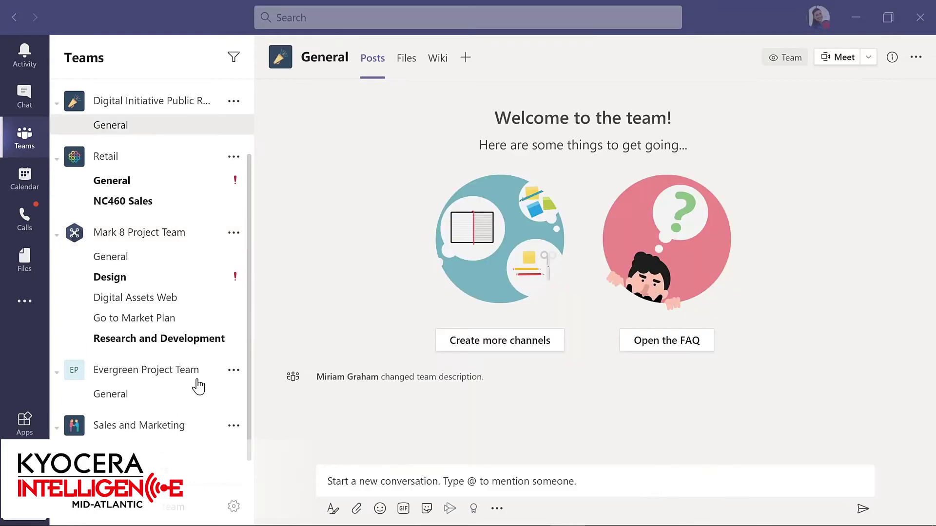
# Add the director to Evergreen Project Team as a member.
pyautogui.click(233, 372)
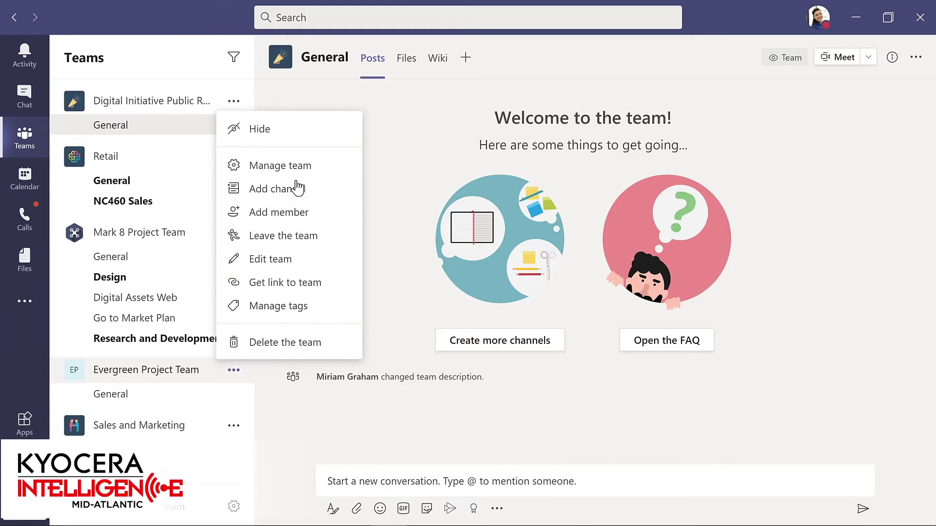
pyautogui.click(276, 215)
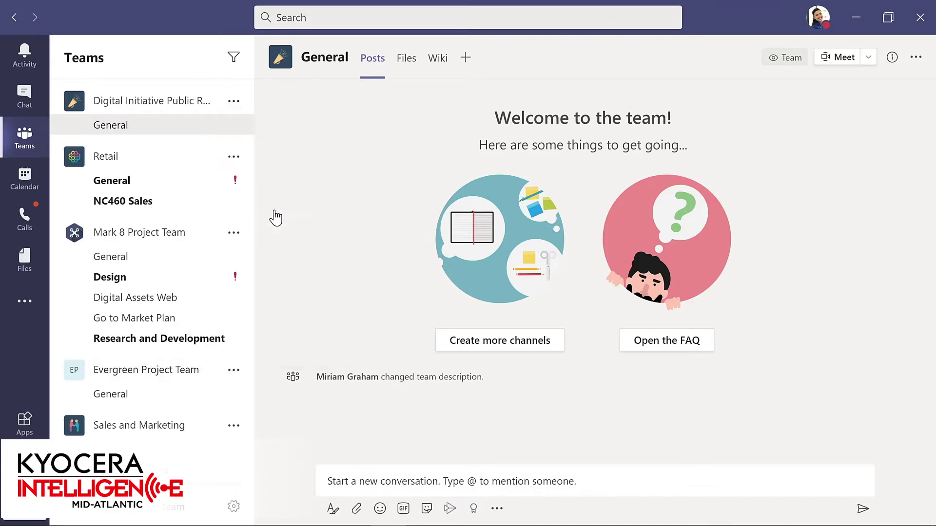
pyautogui.write('nestor')
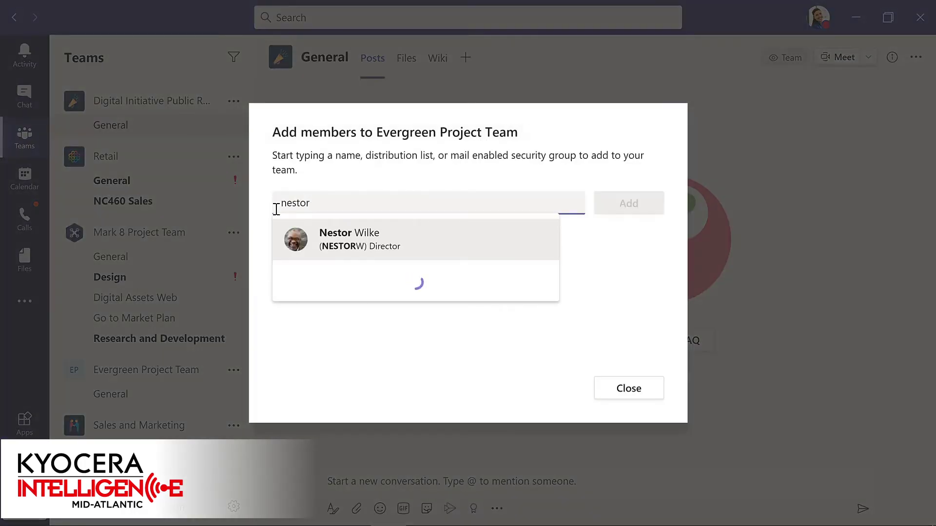
pyautogui.press('Return')
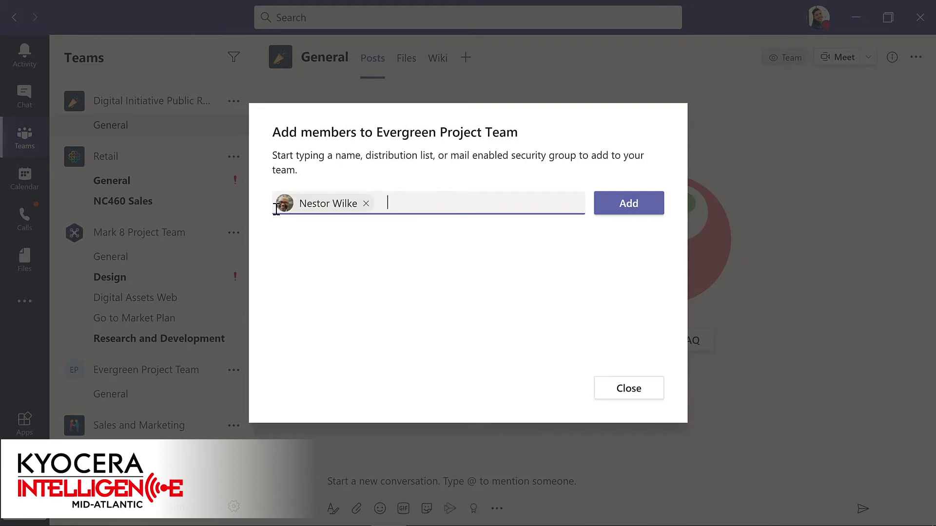
pyautogui.click(634, 205)
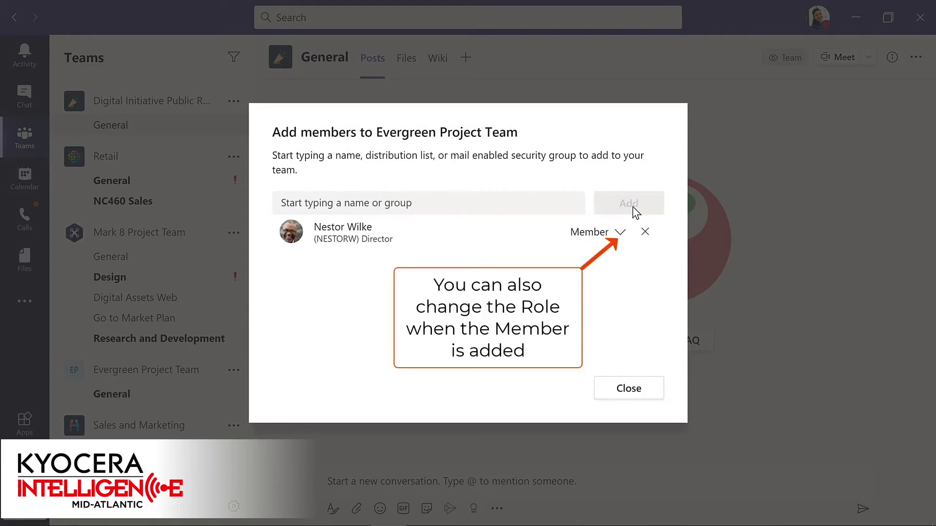
pyautogui.click(627, 385)
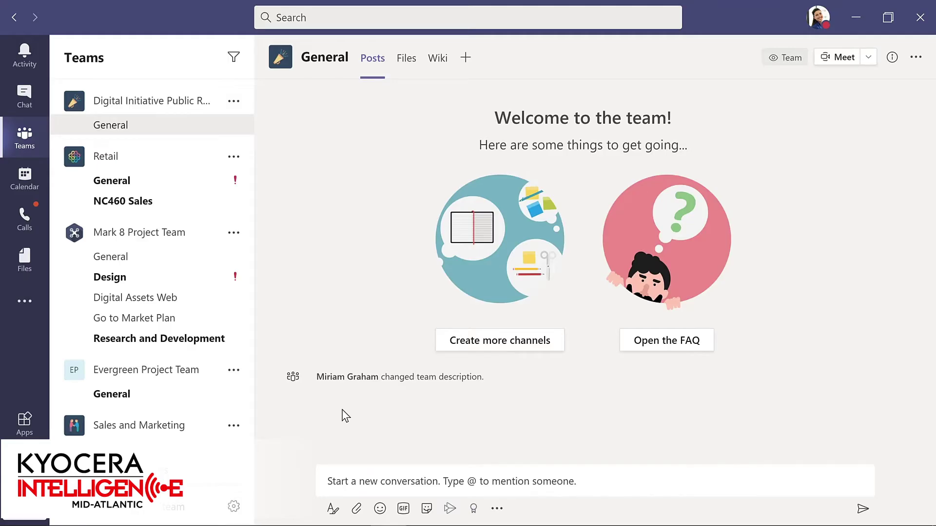
# Change the director's role in Evergreen Project Team to Owner.
pyautogui.click(234, 372)
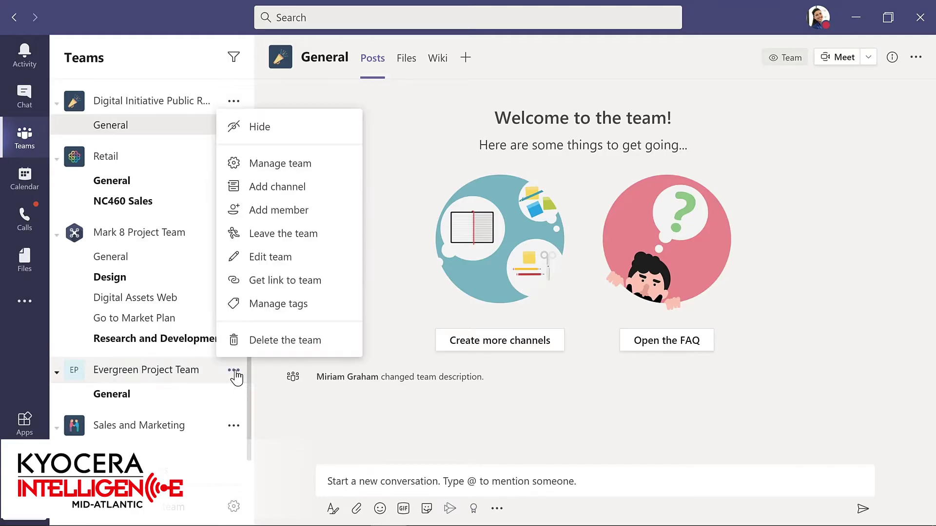
pyautogui.click(287, 164)
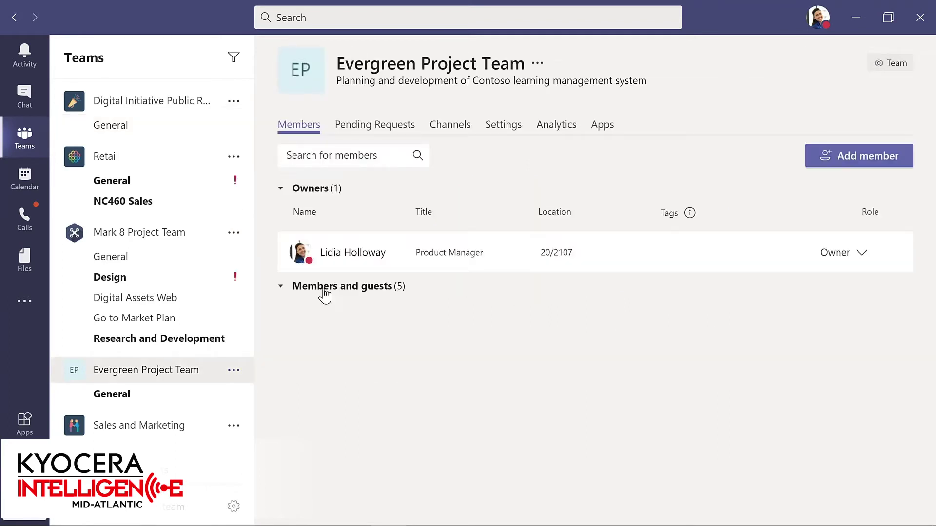
pyautogui.click(324, 291)
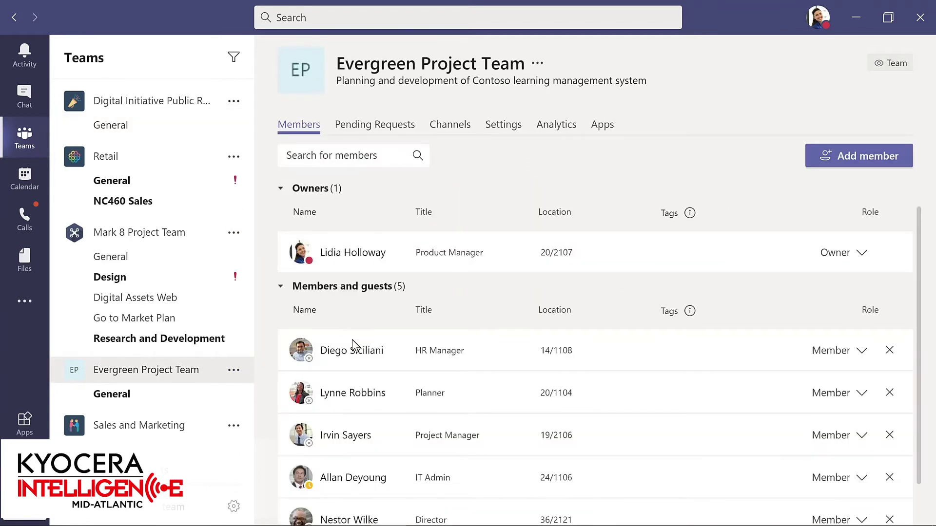
pyautogui.scroll(-1, 359, 358)
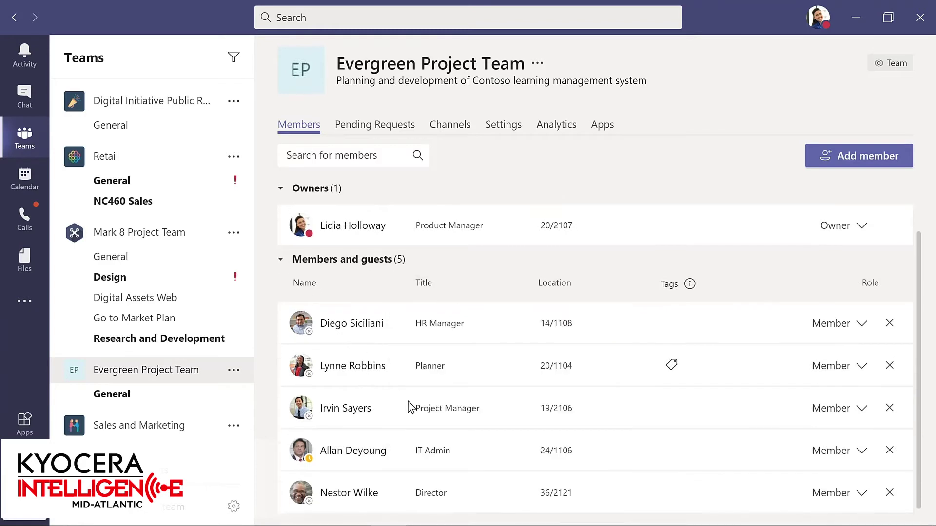
pyautogui.click(861, 495)
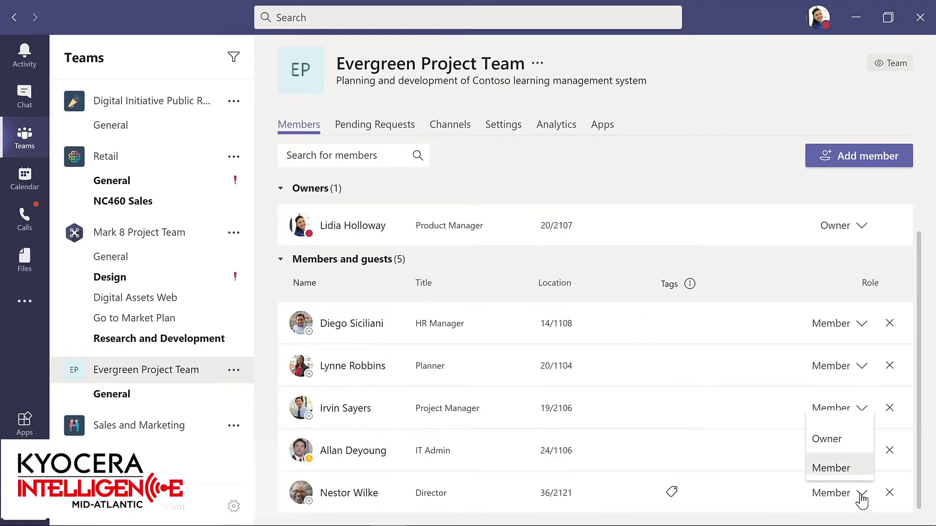
pyautogui.click(833, 440)
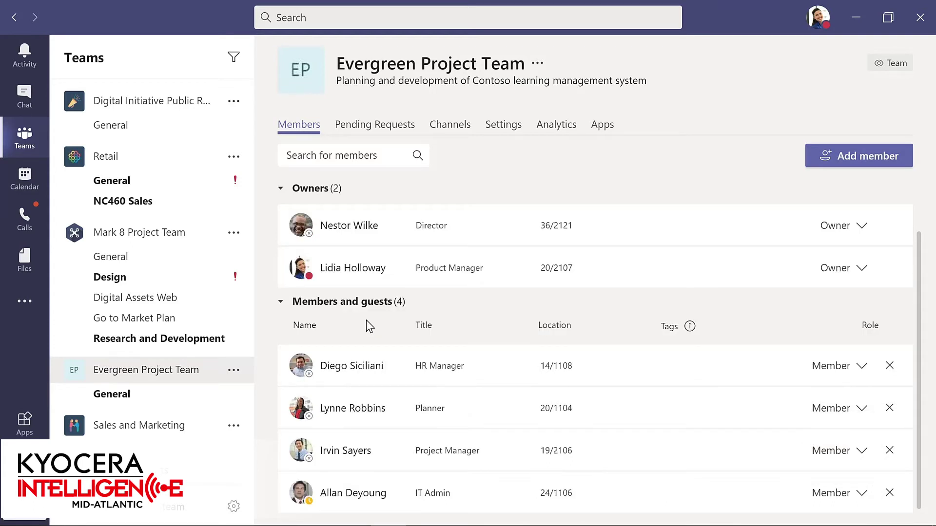
# Start an Announcement post in Evergreen Project Team's General channel with a headline welcoming the director by first name.
pyautogui.click(124, 393)
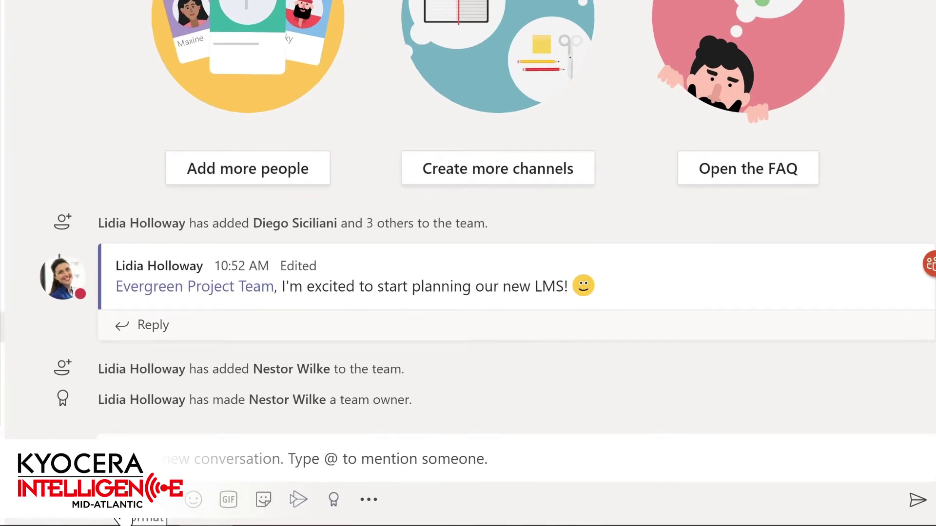
pyautogui.click(159, 499)
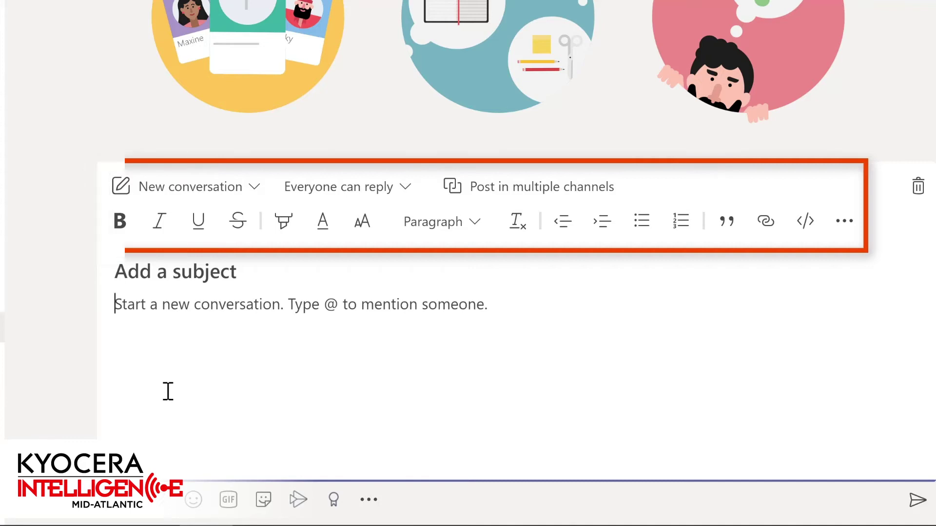
pyautogui.click(255, 189)
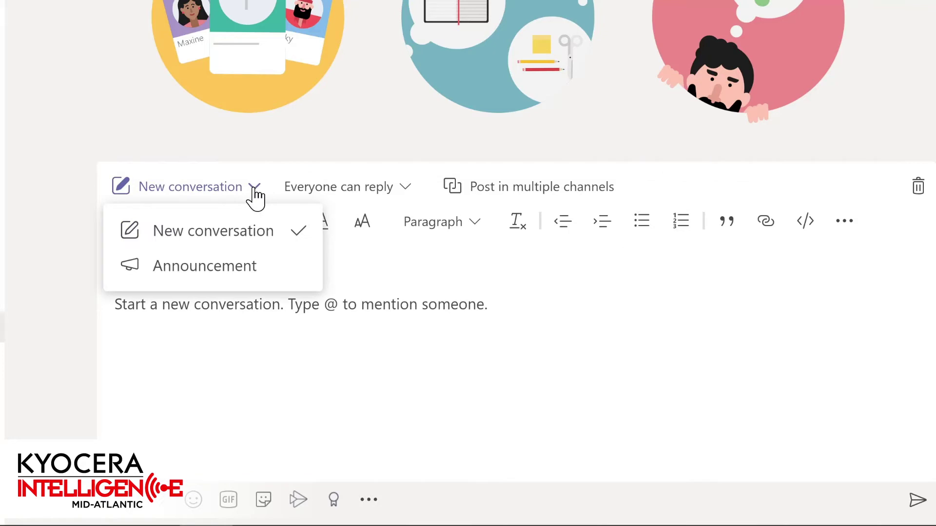
pyautogui.click(218, 269)
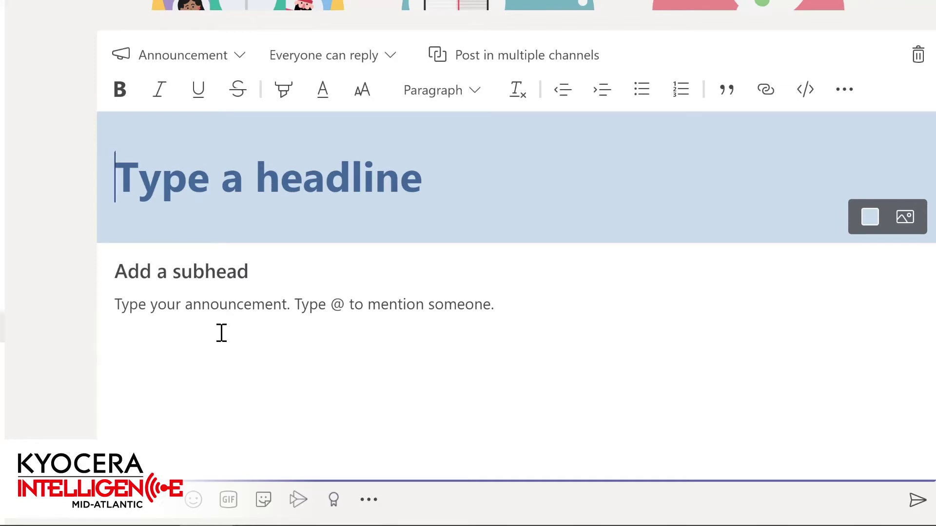
pyautogui.write('Welcome Nestor!')
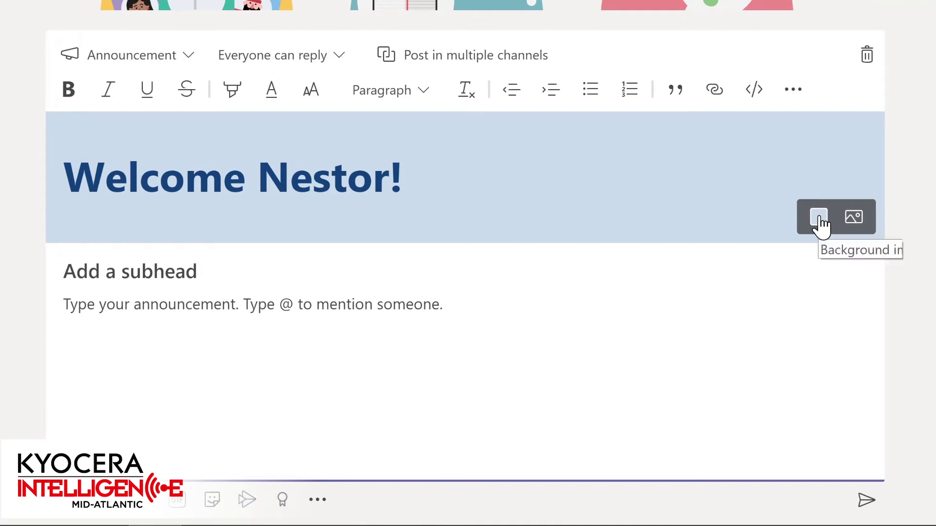
# Post the announcement with a dark teal headline background and a subhead and message welcoming the director to Contoso and the LMS planning team.
pyautogui.click(819, 219)
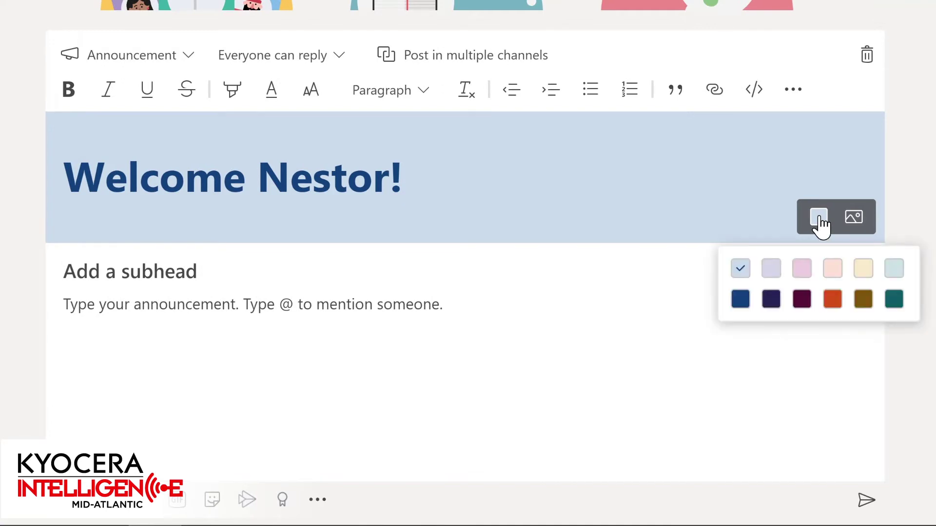
pyautogui.click(896, 302)
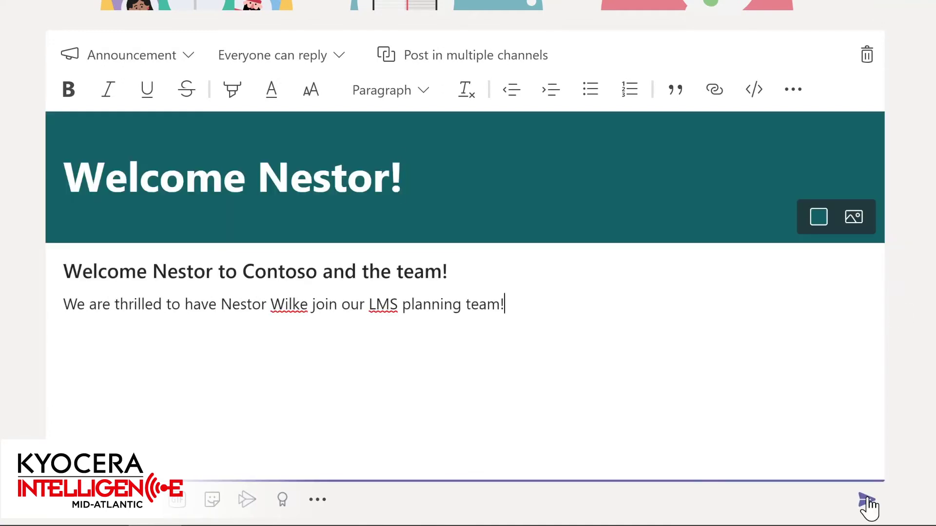
pyautogui.click(868, 503)
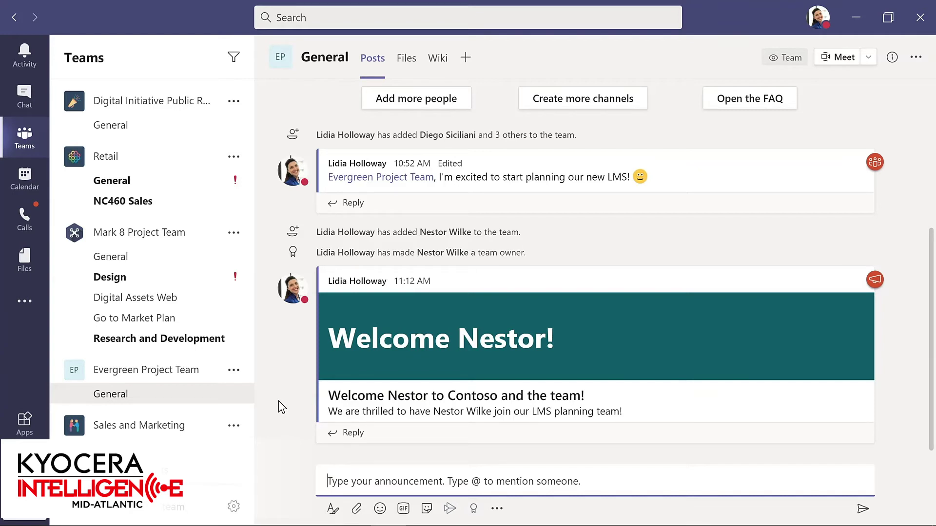
# Start a new channel in Evergreen Project Team named "Design" with the description "Design and planning of LMS".
pyautogui.click(234, 372)
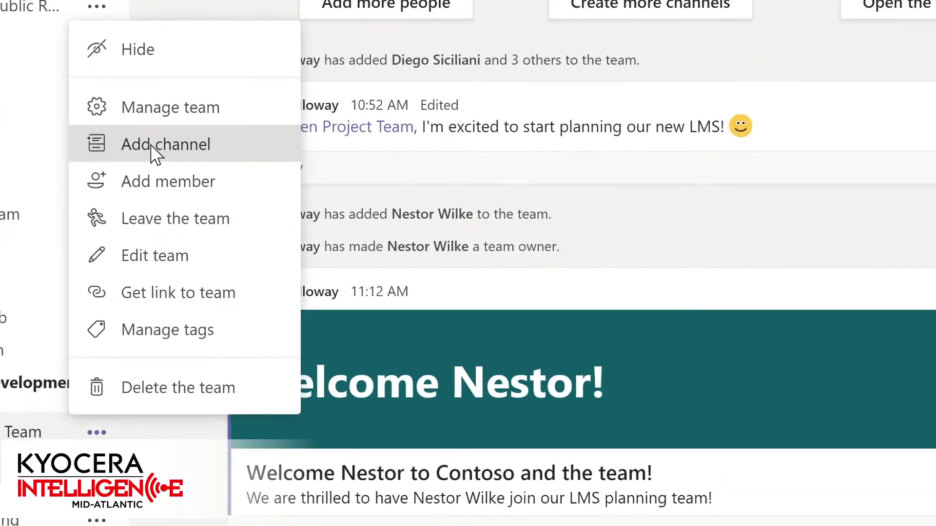
pyautogui.click(263, 190)
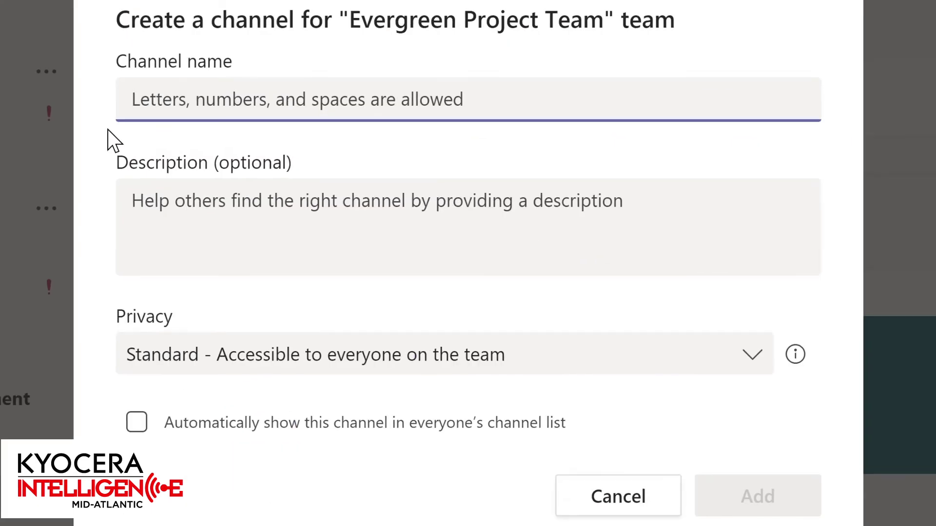
pyautogui.write('D')
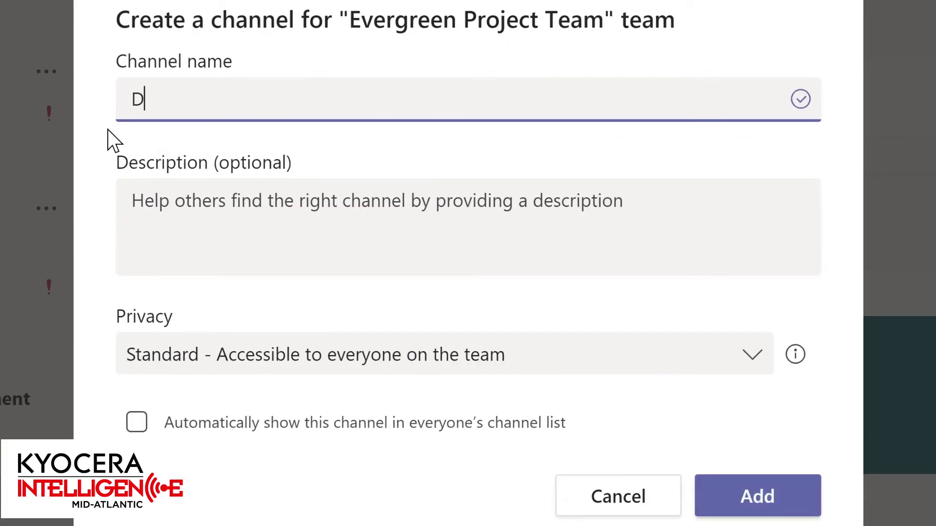
pyautogui.write('esign')
pyautogui.click(147, 200)
pyautogui.write('Design and planning of LMS')
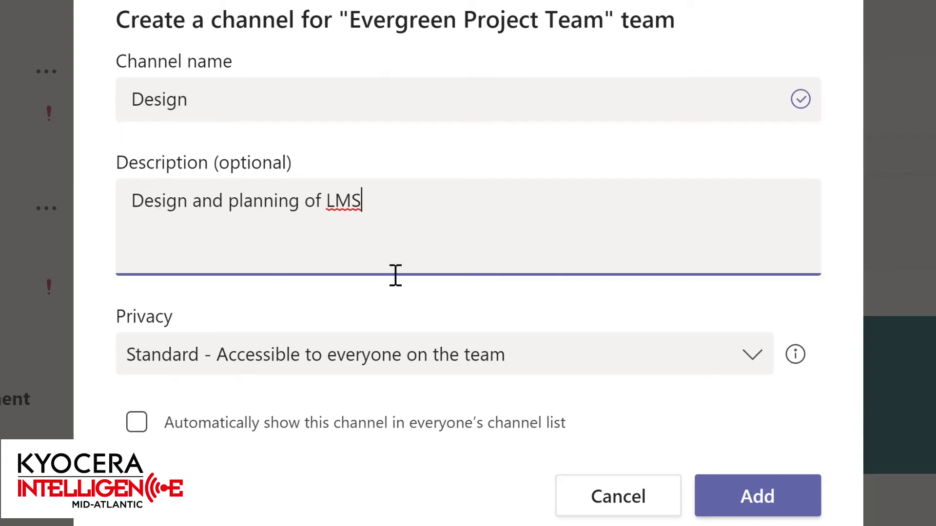
# Add the channel with Standard privacy, set to show automatically in everyone's channel list.
pyautogui.click(757, 364)
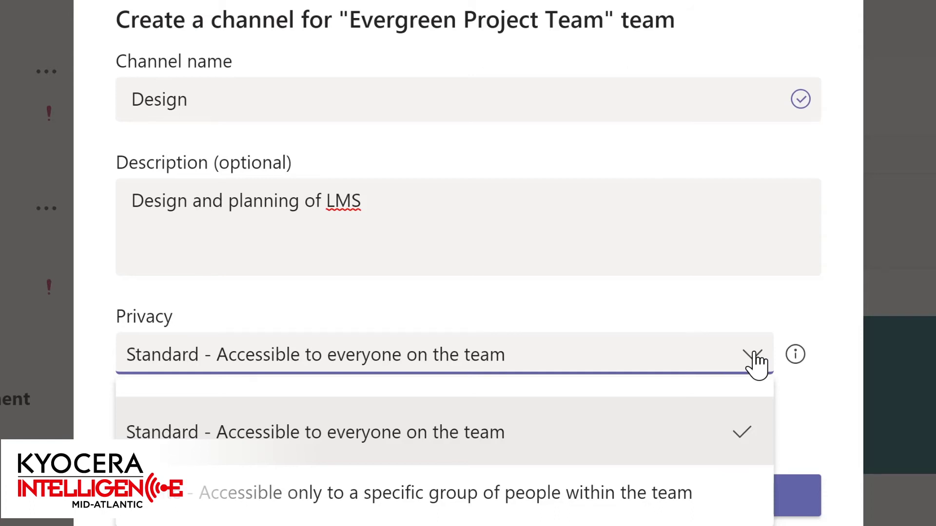
pyautogui.click(714, 305)
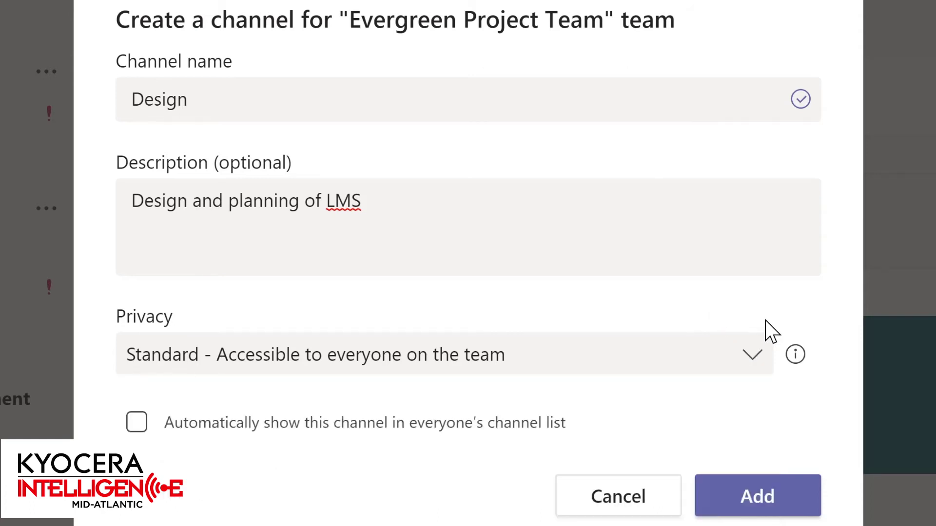
pyautogui.click(137, 422)
pyautogui.click(768, 493)
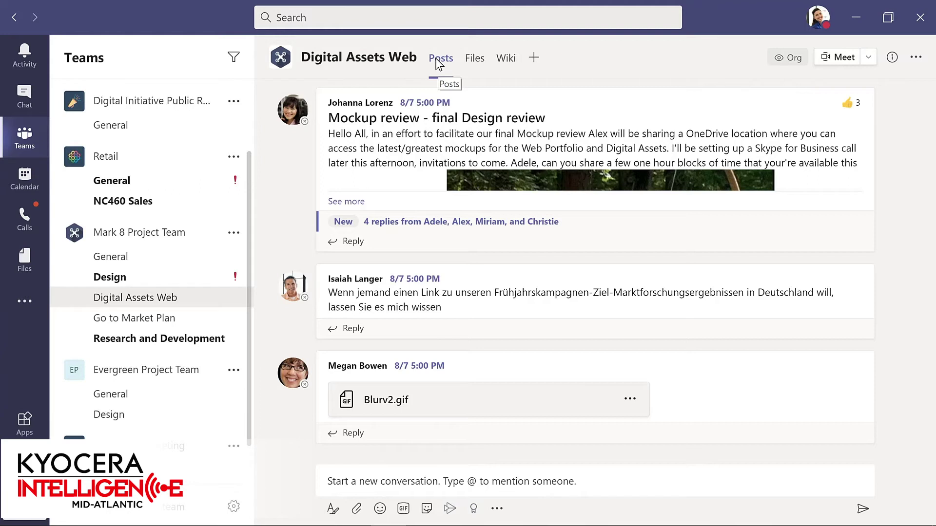
# Review the Digital Assets Web channel's files, including the ways to open Product Launch.pptx, and its wiki.
pyautogui.click(476, 60)
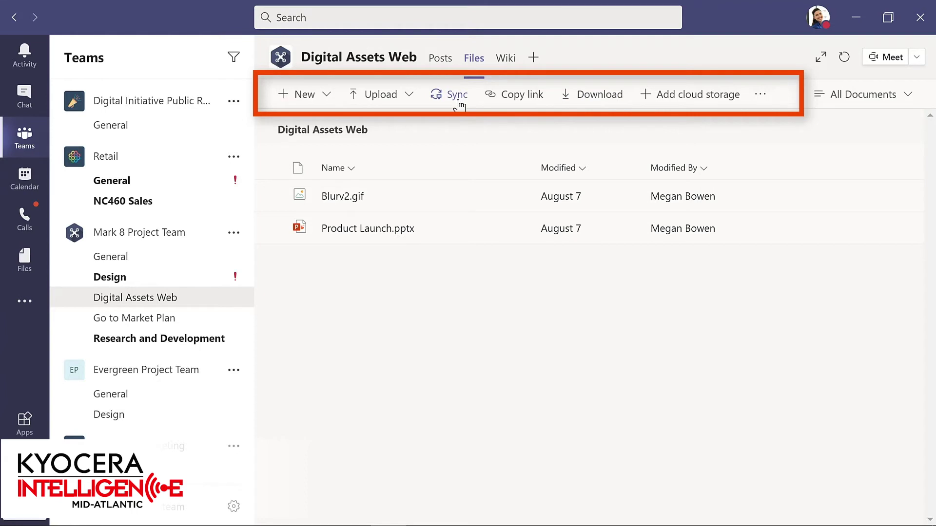
pyautogui.click(513, 230)
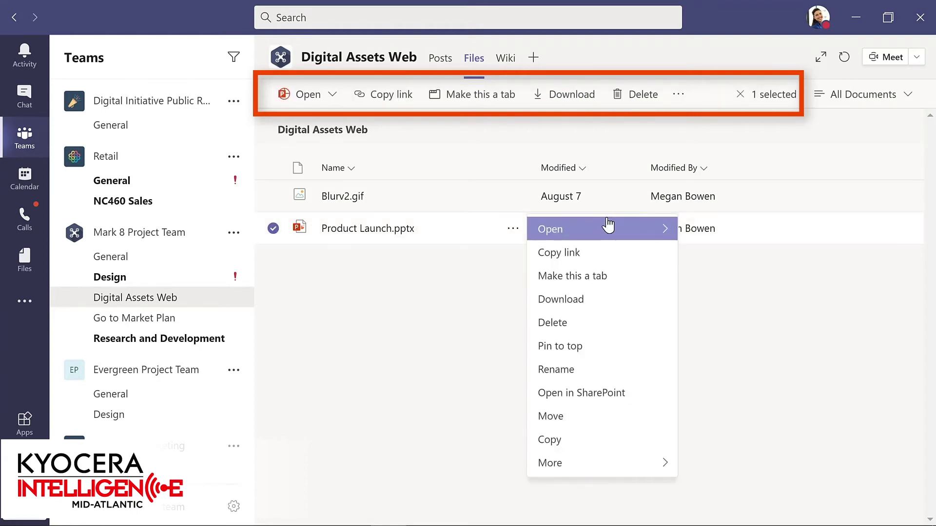
pyautogui.moveTo(663, 235)
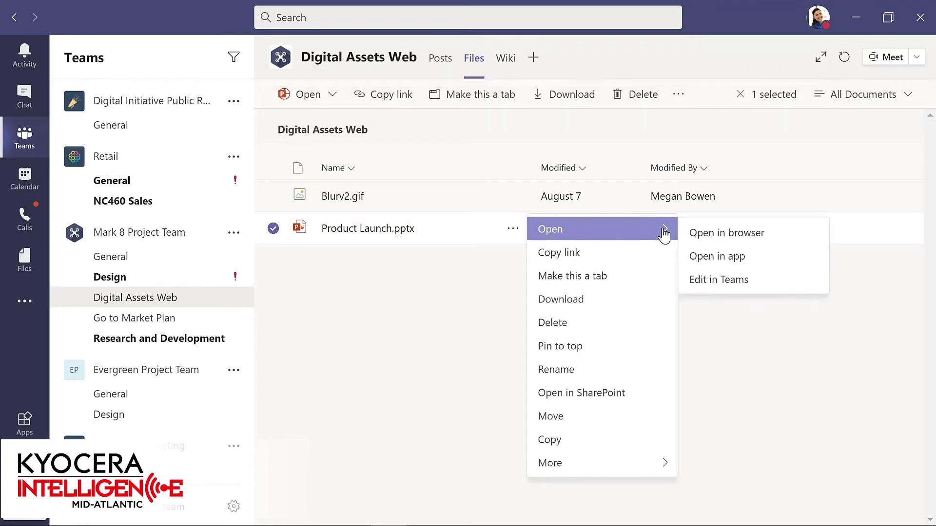
pyautogui.click(499, 123)
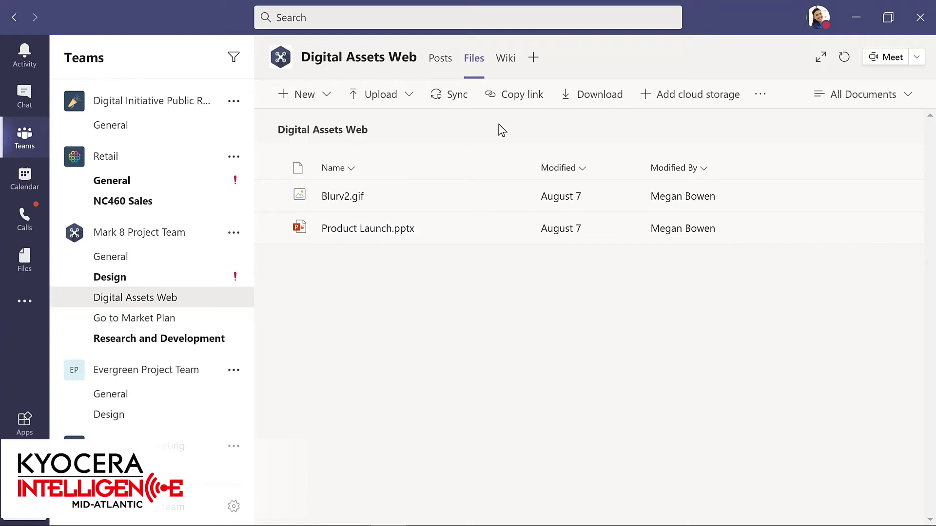
pyautogui.click(505, 61)
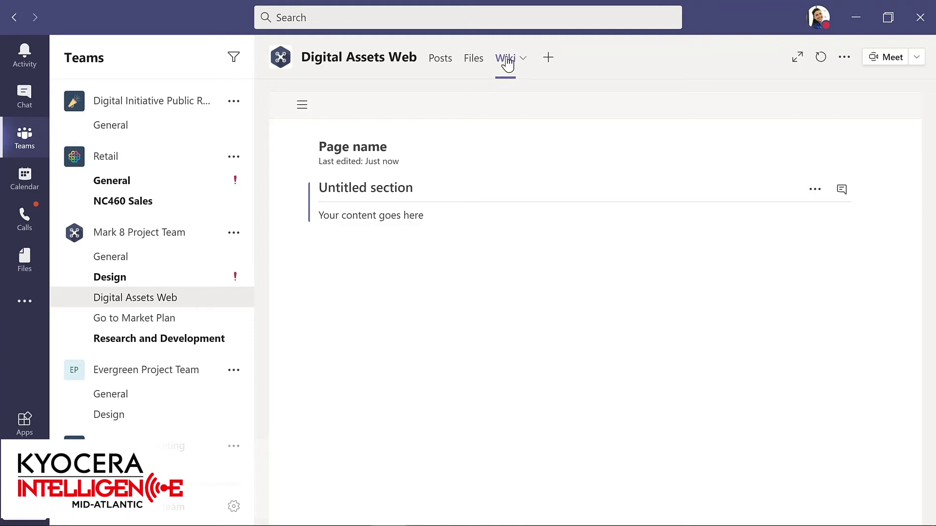
# View the Usability Priorities document in Mark 8 Project Team's Design channel and the options for adding another tab.
pyautogui.click(110, 277)
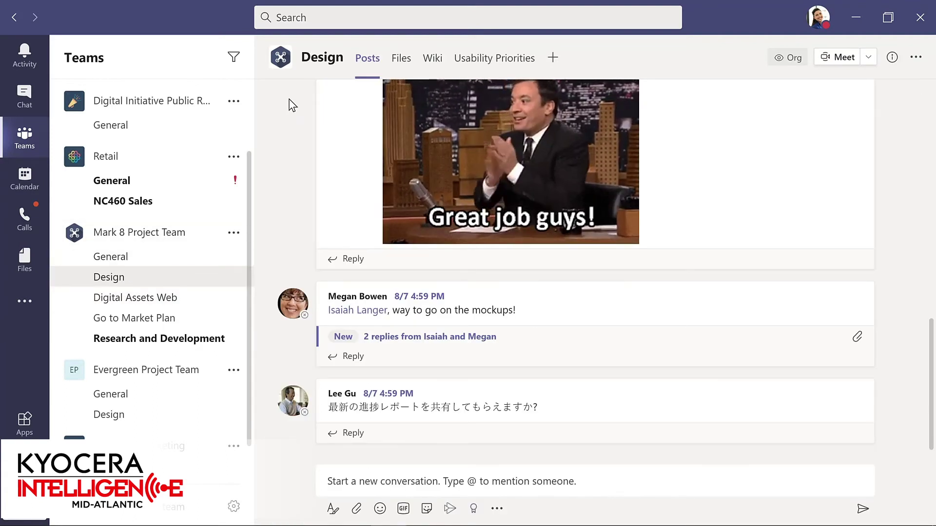
pyautogui.click(493, 59)
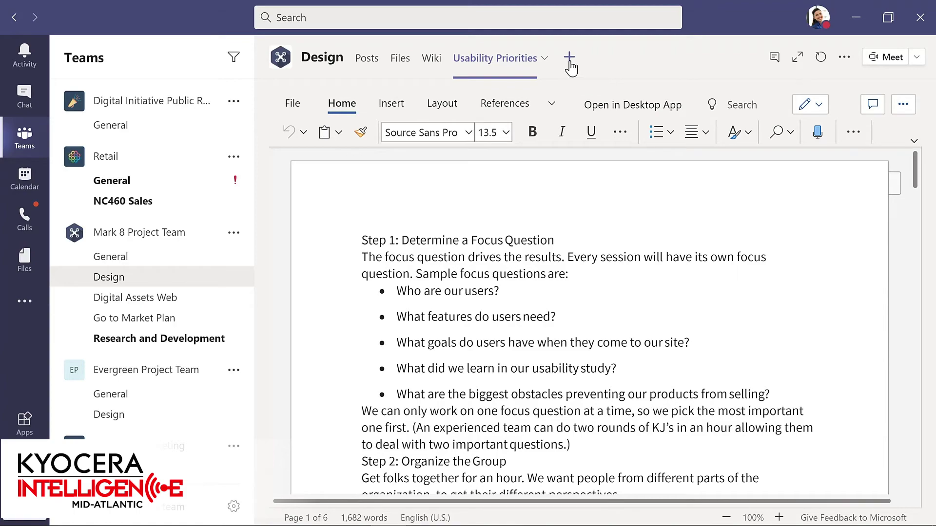
pyautogui.click(570, 62)
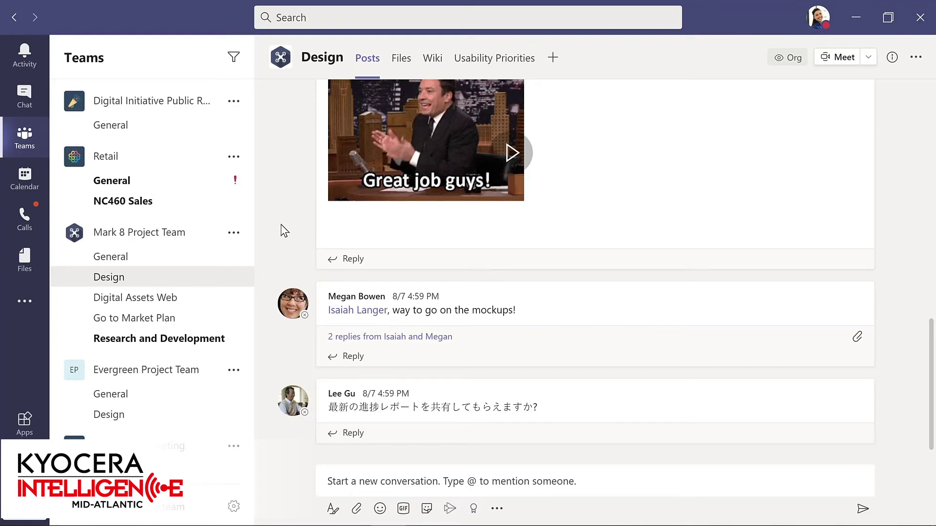
# Reply "Great job with a tight deadline!" to the post praising the mockups in Mark 8 Project Team's Design channel.
pyautogui.click(352, 358)
pyautogui.write('Great job with')
pyautogui.write('a ')
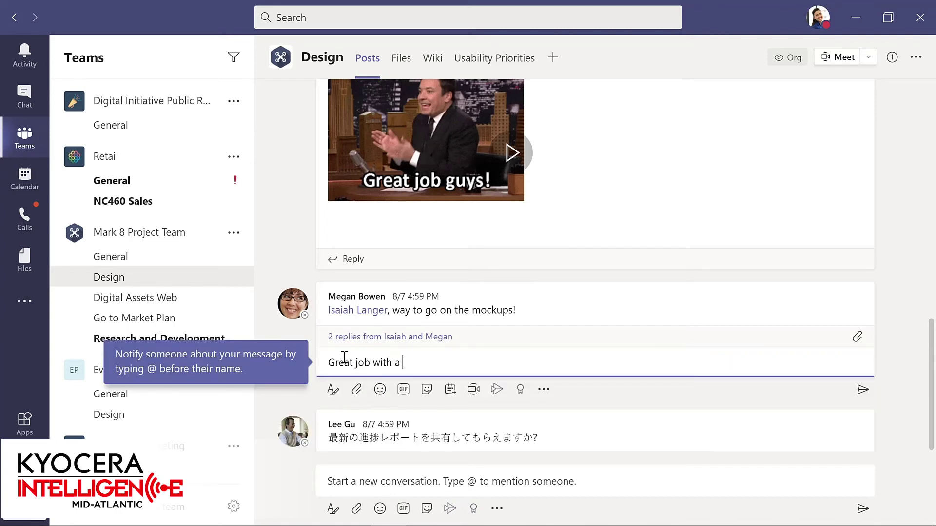
pyautogui.write('tight deadline!')
pyautogui.press('Return')
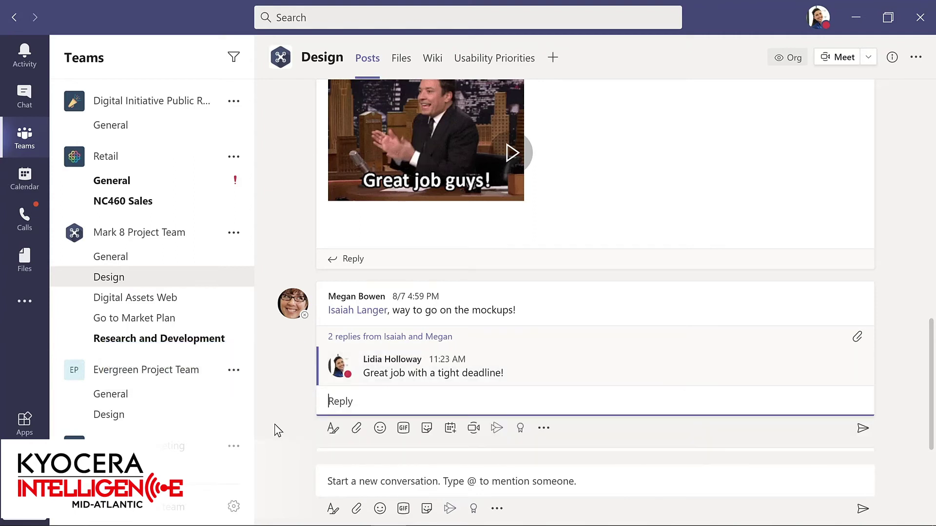
# Start a new conversation in the Design channel and open the file attachment options.
pyautogui.click(337, 483)
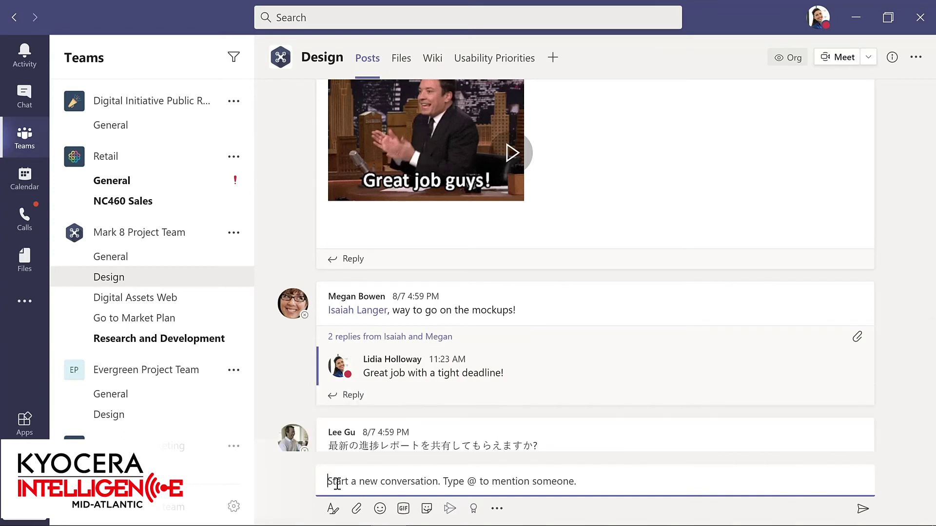
pyautogui.click(357, 510)
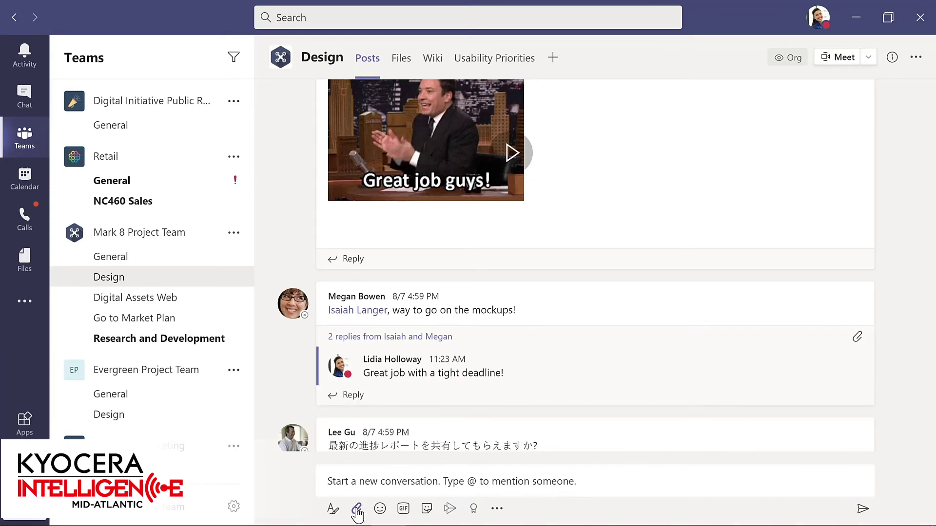